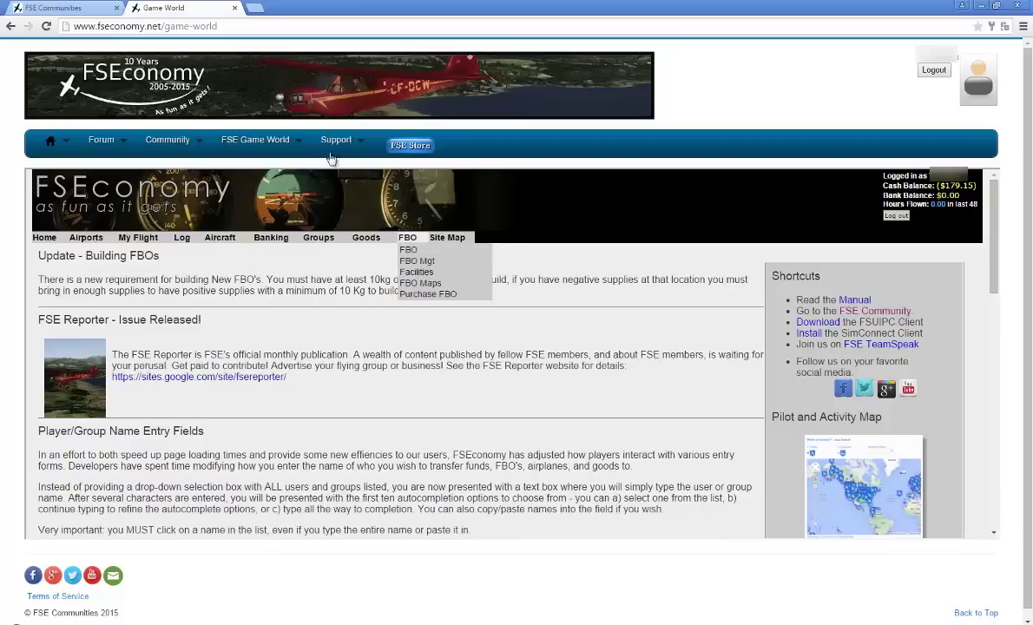
Step: Open the X-Plane Client guide from the FSE software downloads and download the X-Plane client zip file
mouse_move(340, 144)
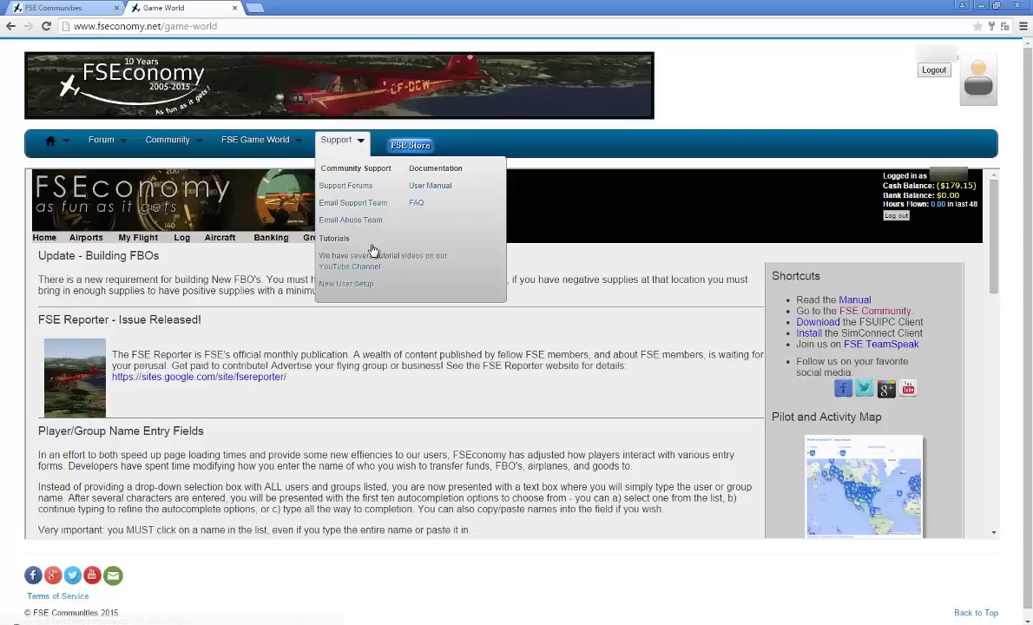
mouse_move(166, 144)
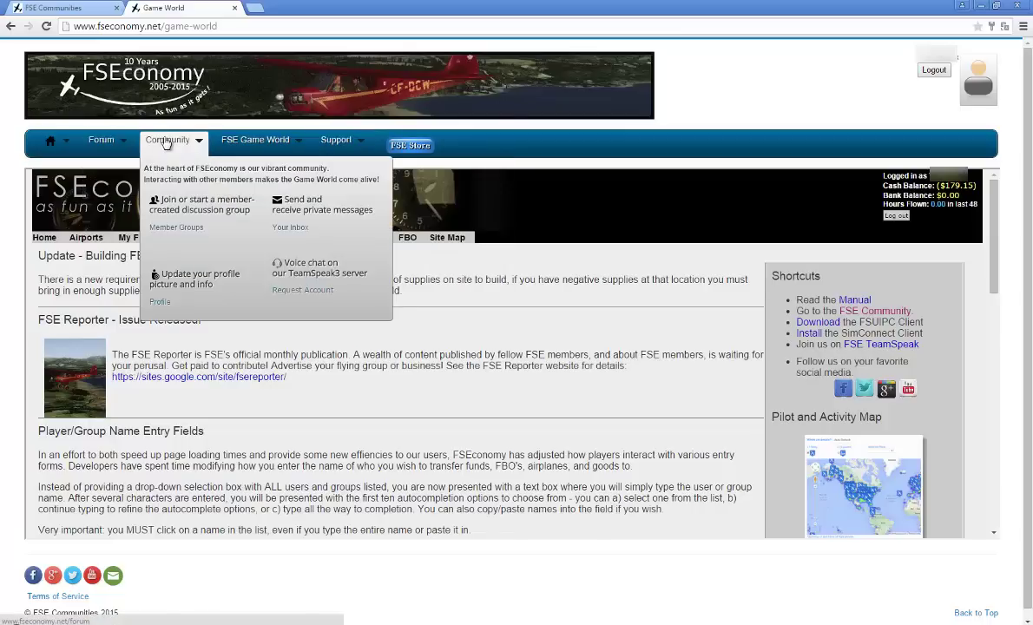
mouse_move(258, 152)
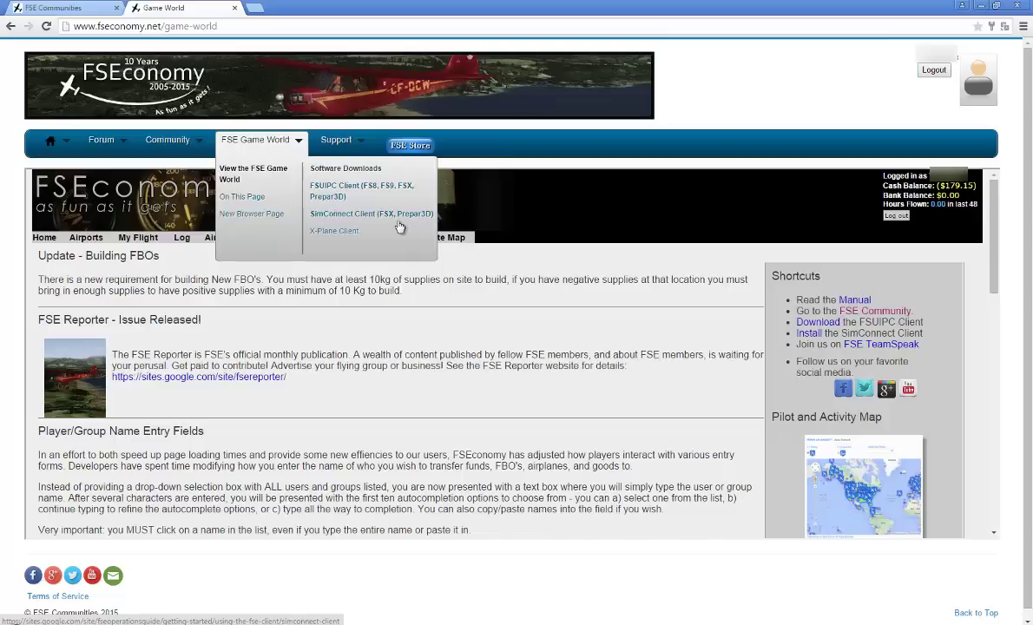
click(352, 233)
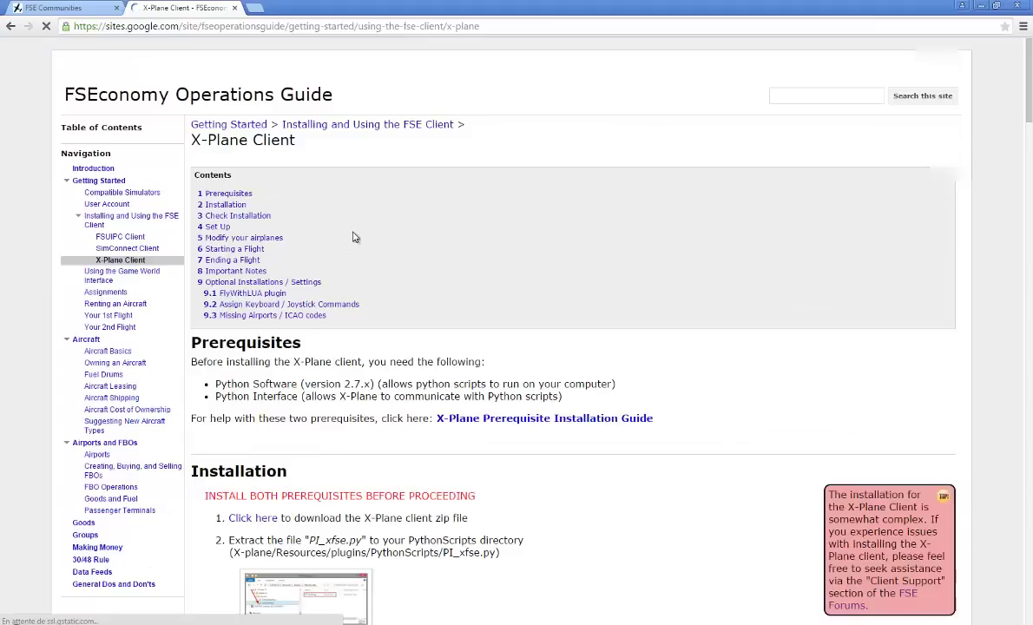
scroll(416, 209, down, 2)
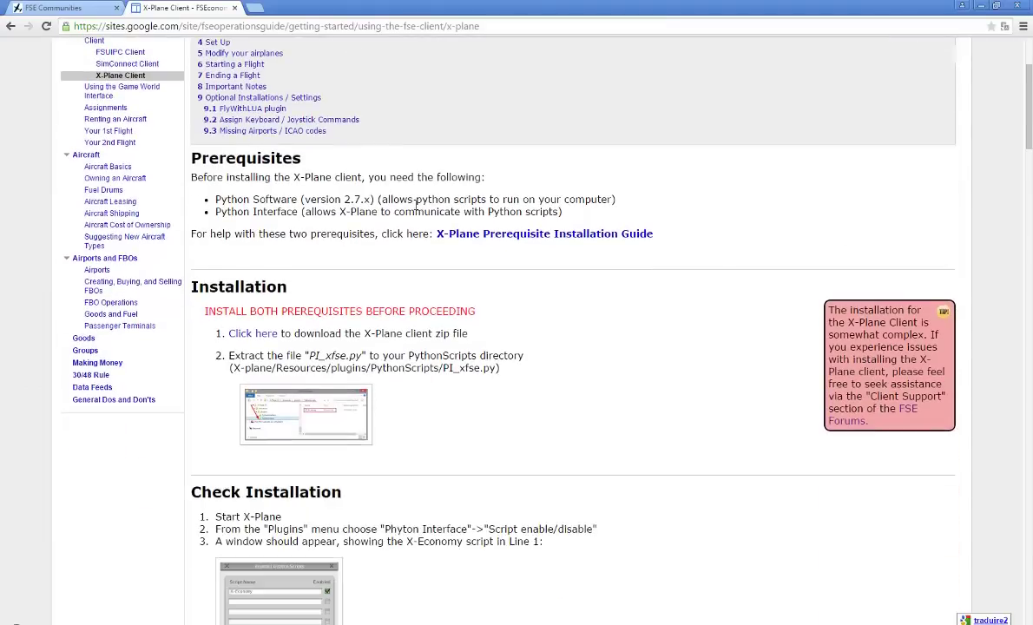
scroll(406, 212, down, 1)
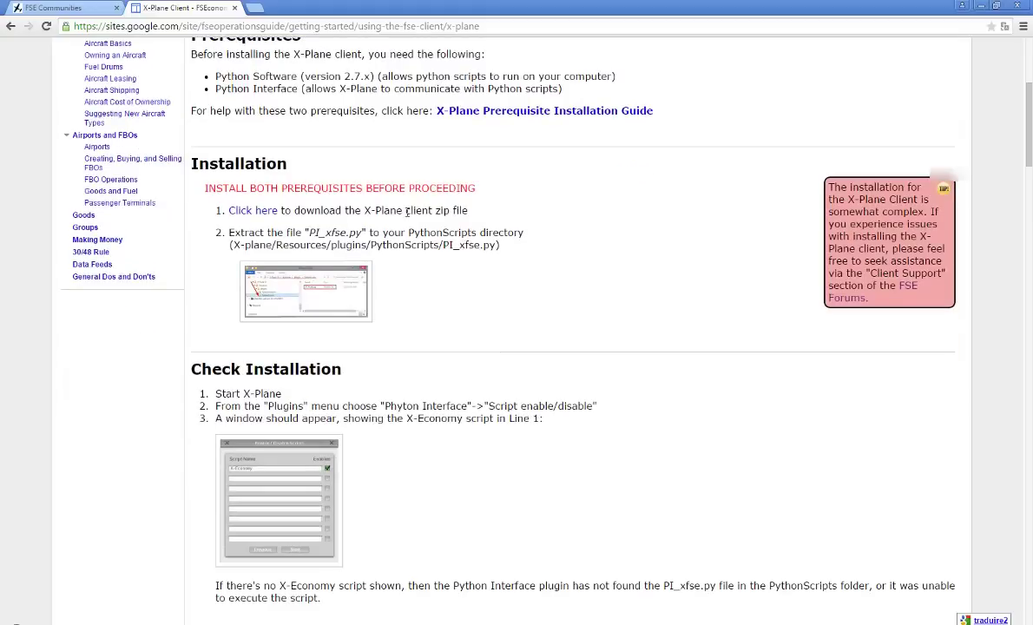
click(250, 214)
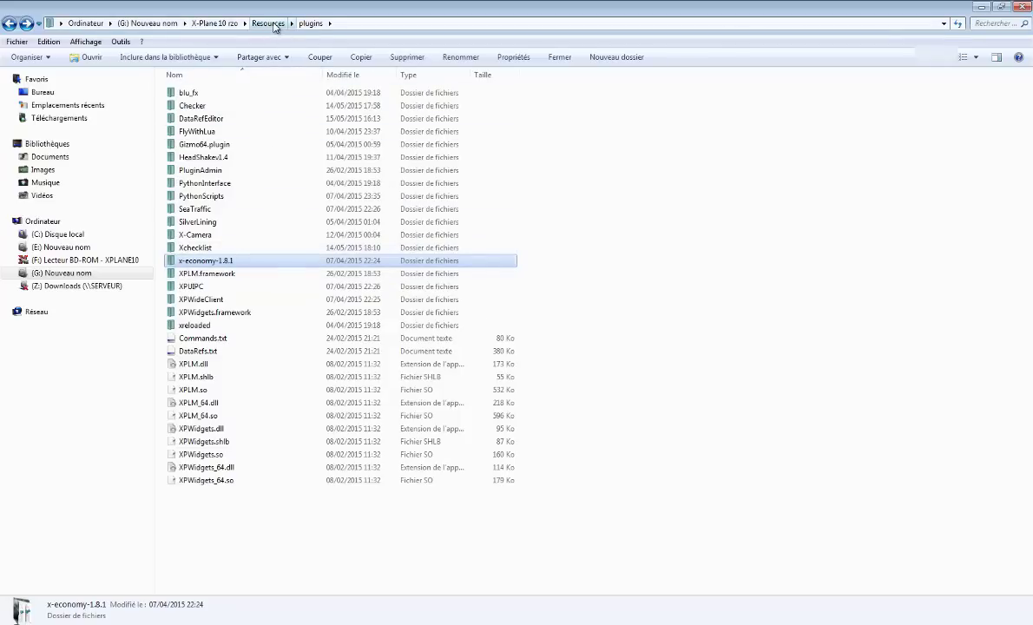
Step: Inspect the contents of the x-economy-1.8.1 folder and its FlyWithLua-Example subfolder, and return to the plugins folder
double_click(195, 261)
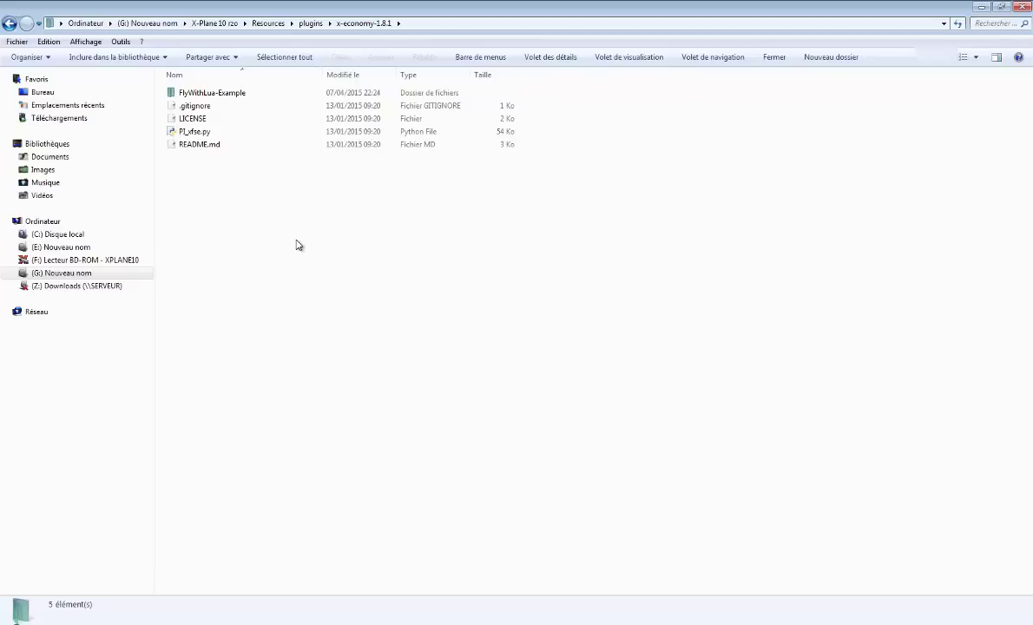
double_click(228, 93)
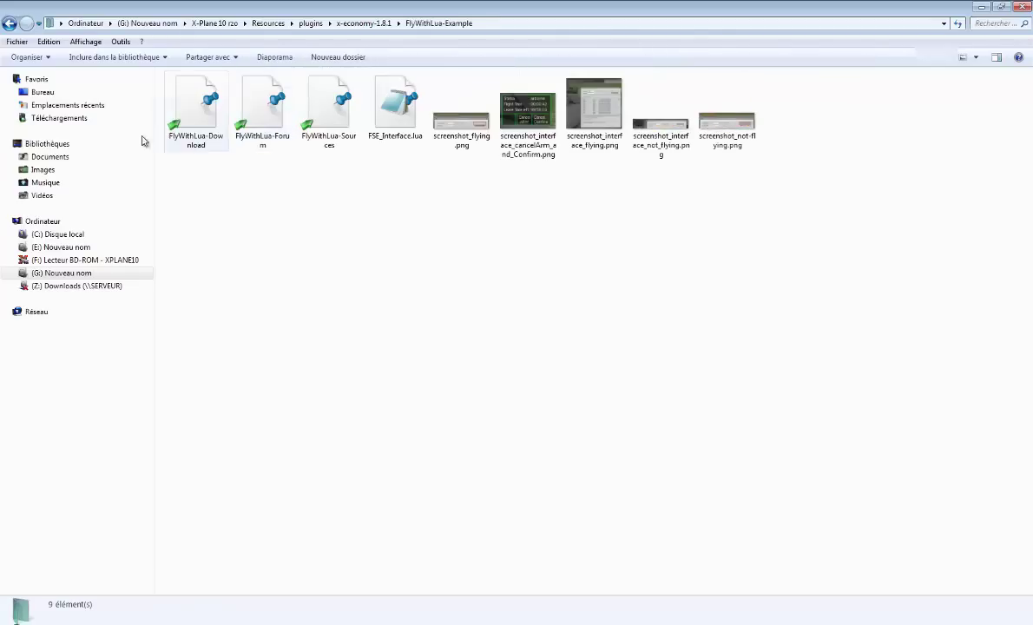
click(12, 24)
click(12, 25)
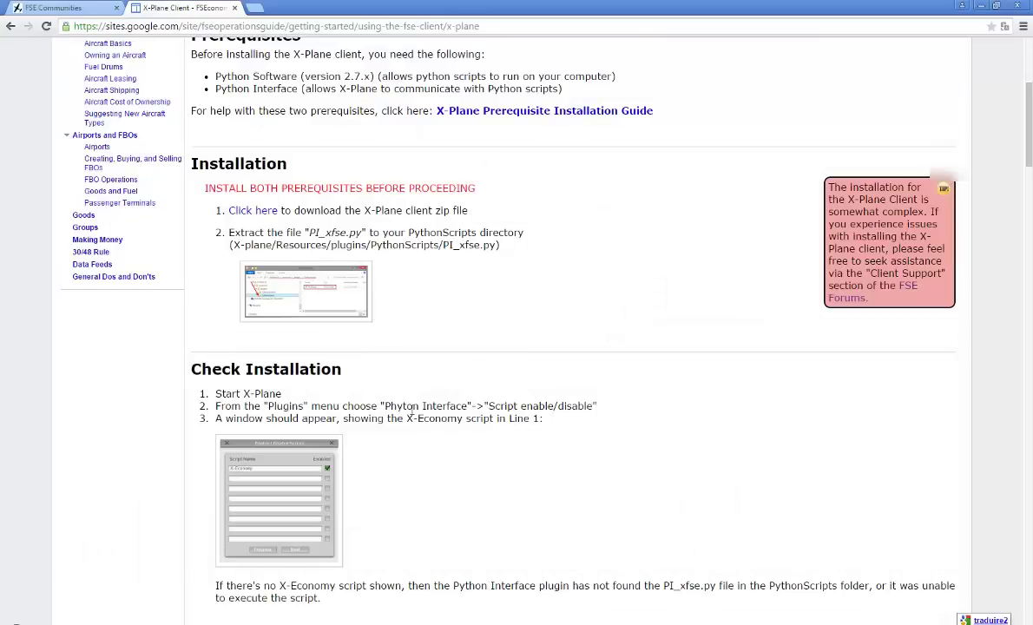
Step: Return from the X-Plane Client guide to the FSE game world, check the My Flight status and go back to its home page
scroll(404, 410, up, 5)
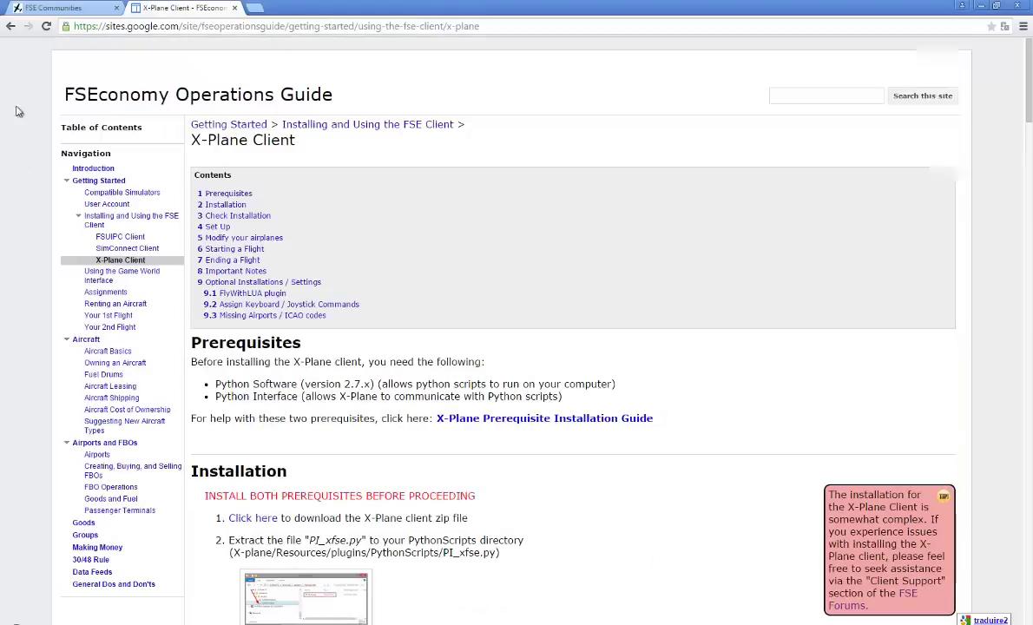
click(11, 26)
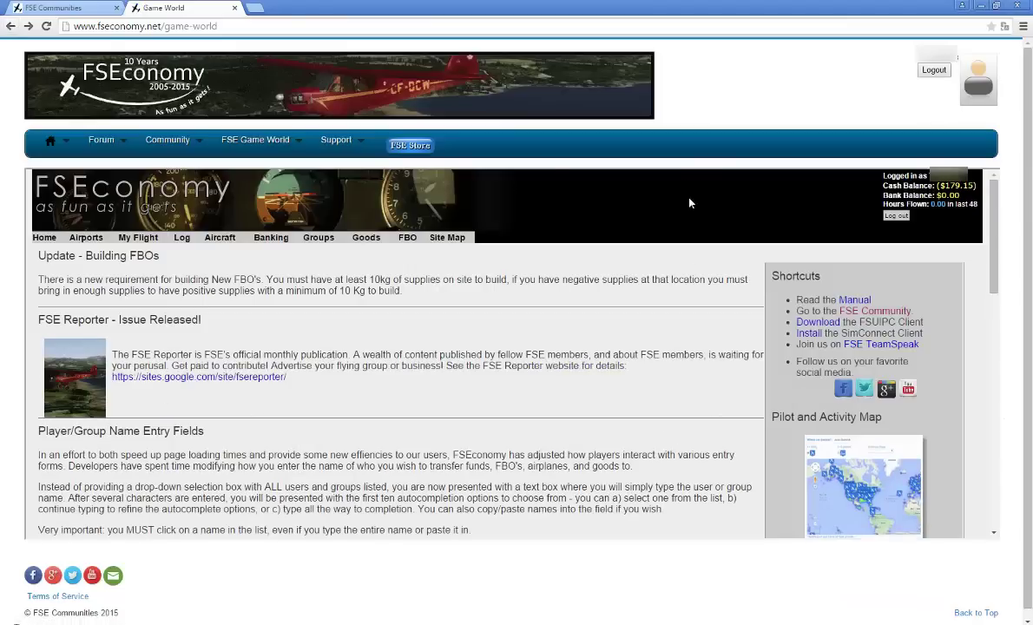
click(138, 238)
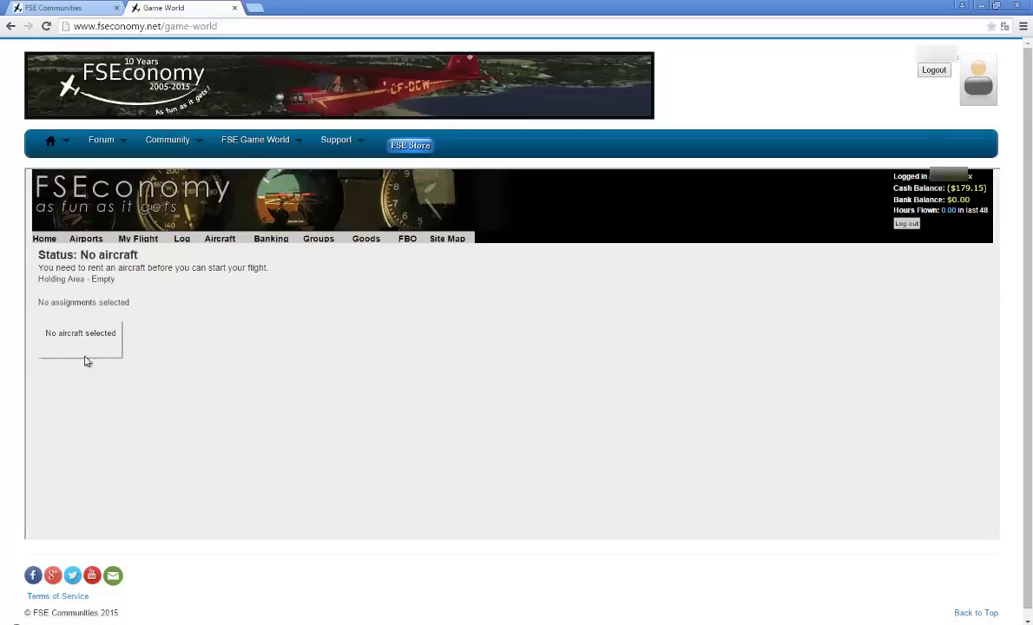
click(45, 238)
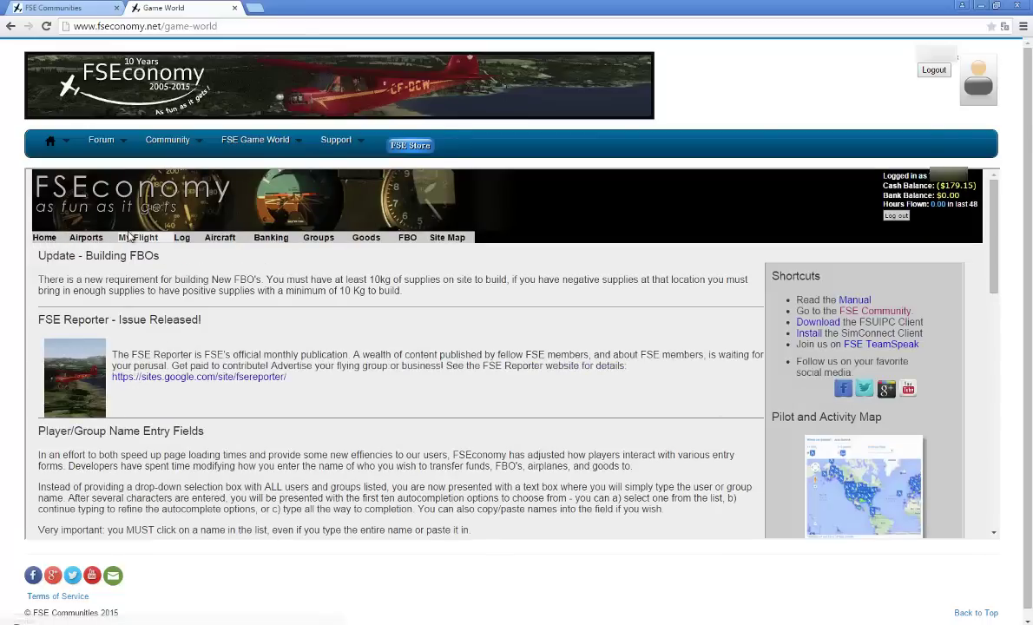
Step: Search airports by the ICAO code LFMD and bring up the assignments from Mandelieu
click(91, 242)
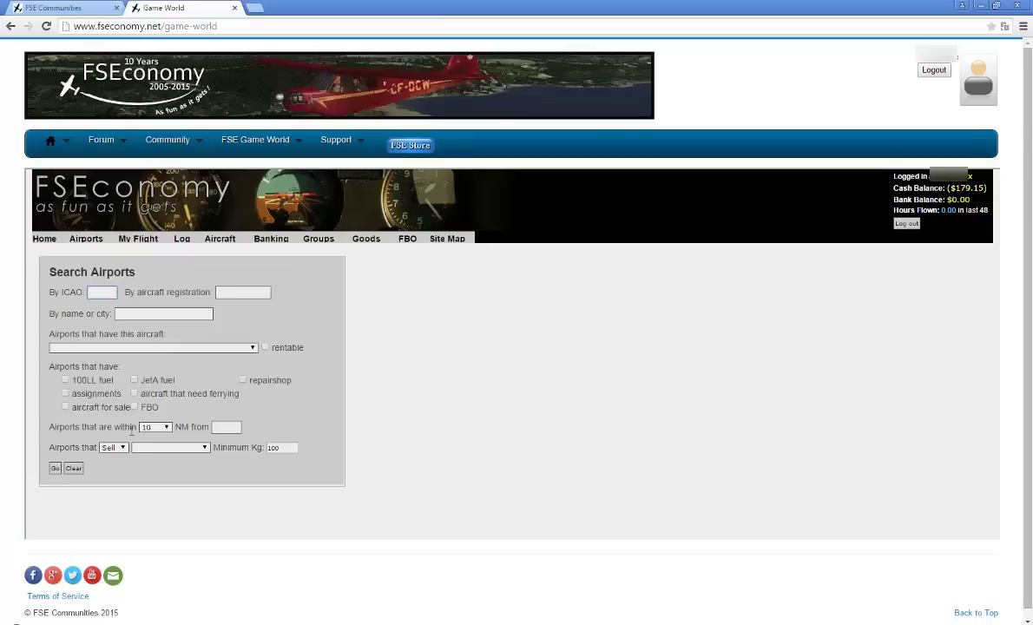
text(lfmd)
click(94, 484)
click(55, 471)
scroll(373, 425, down, 4)
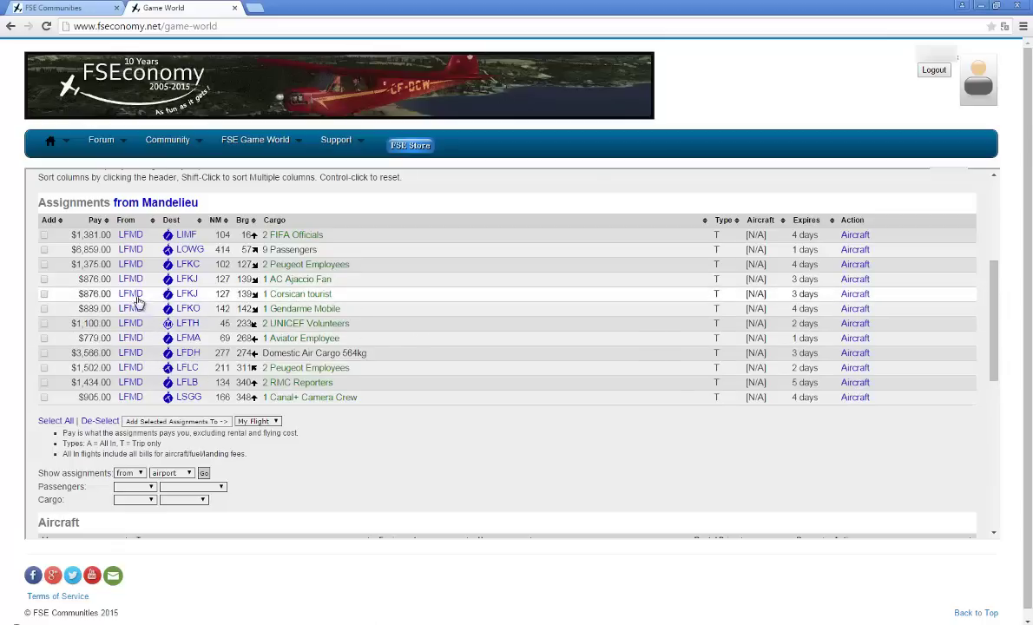
Step: Examine the pay, distance and bearing of the AC Ajaccio Fan assignment to LFKJ
double_click(92, 280)
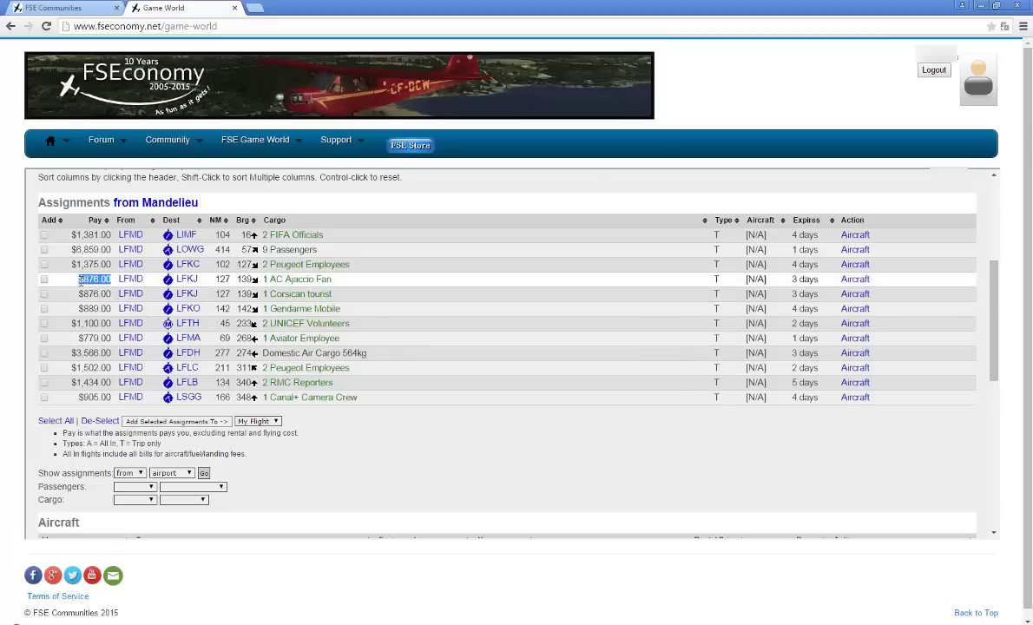
double_click(222, 279)
drag(235, 278, 262, 281)
click(431, 283)
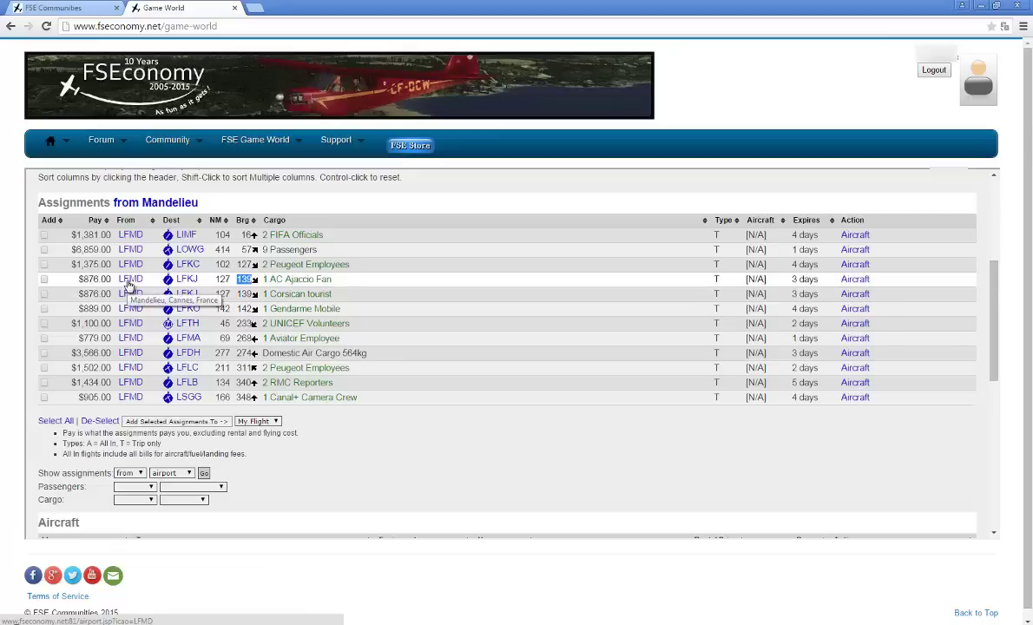
Step: List the aircraft that can carry the AC Ajaccio Fan assignment and review their rental prices and bonuses
click(854, 281)
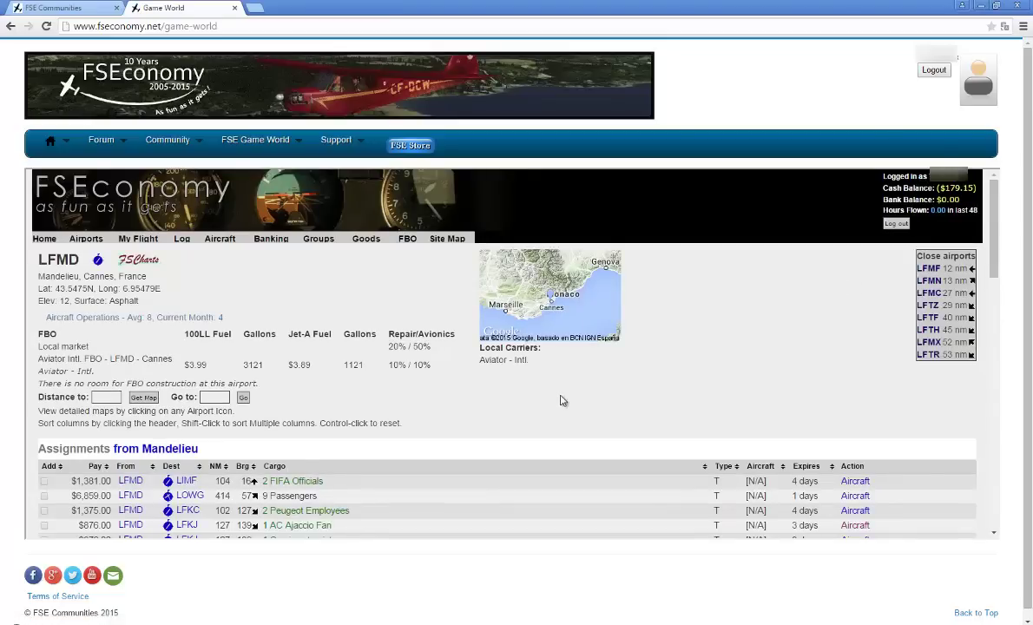
scroll(560, 400, down, 3)
scroll(560, 400, down, 8)
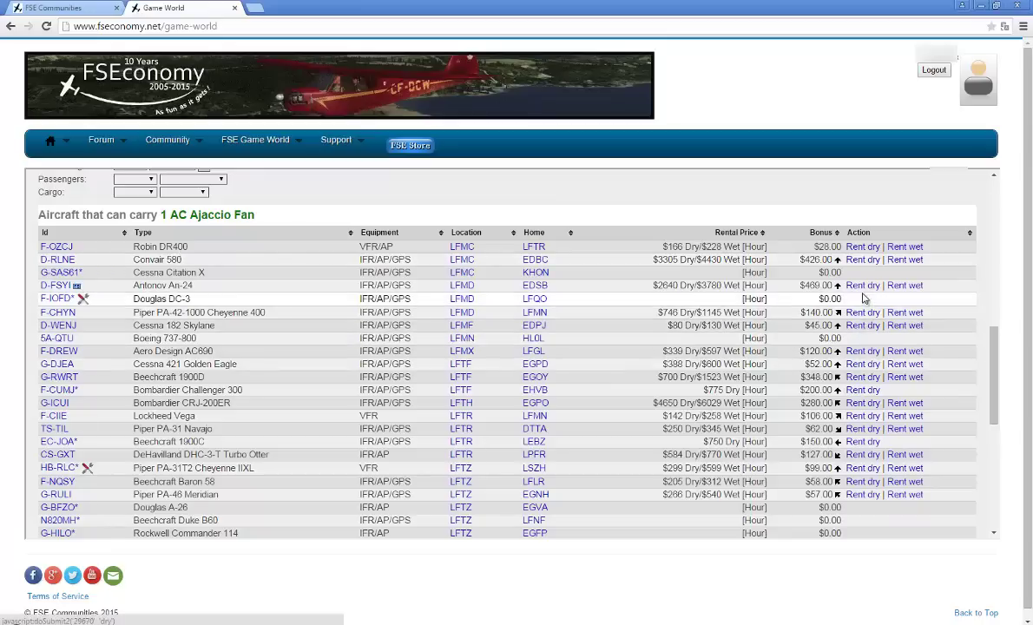
drag(844, 273, 794, 276)
click(792, 285)
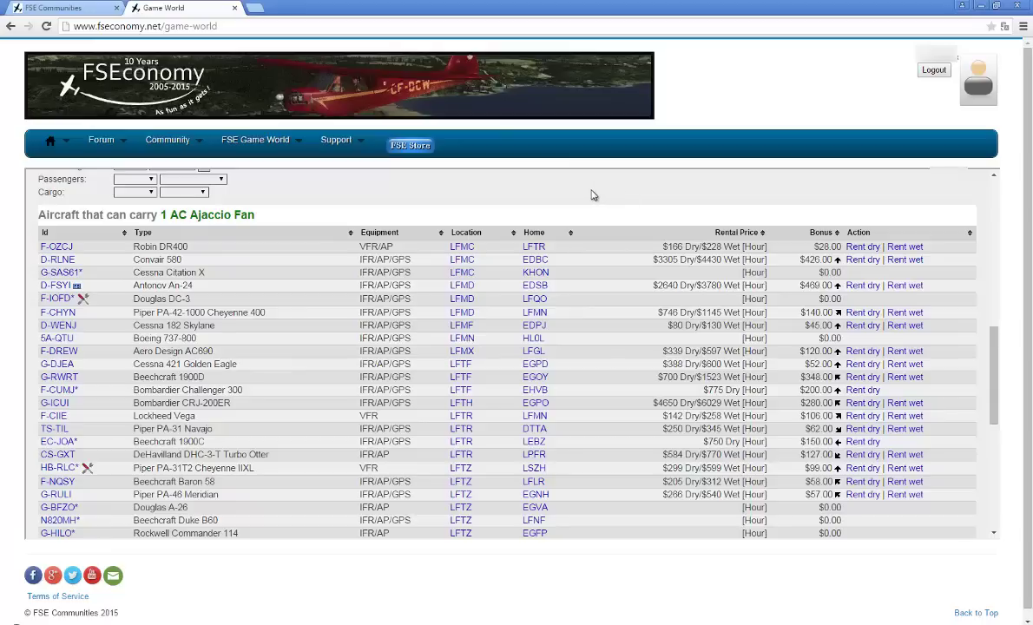
scroll(507, 326, down, 3)
scroll(508, 328, up, 3)
scroll(252, 495, up, 4)
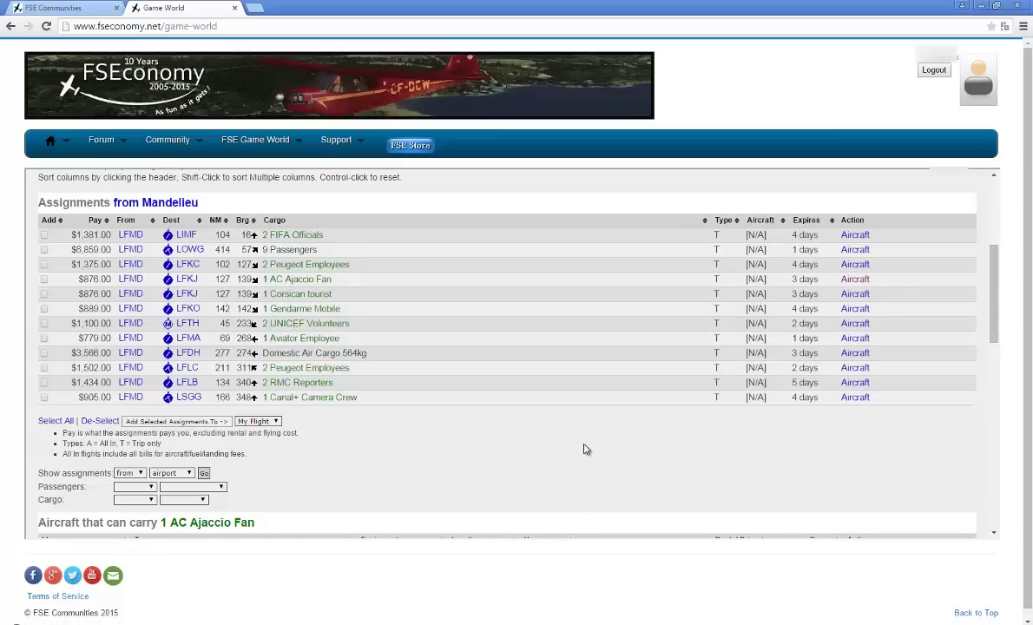
Step: View the page of EGOY, the Beechcraft 1900D's home airport, and return to the list of suitable aircraft
scroll(496, 410, down, 3)
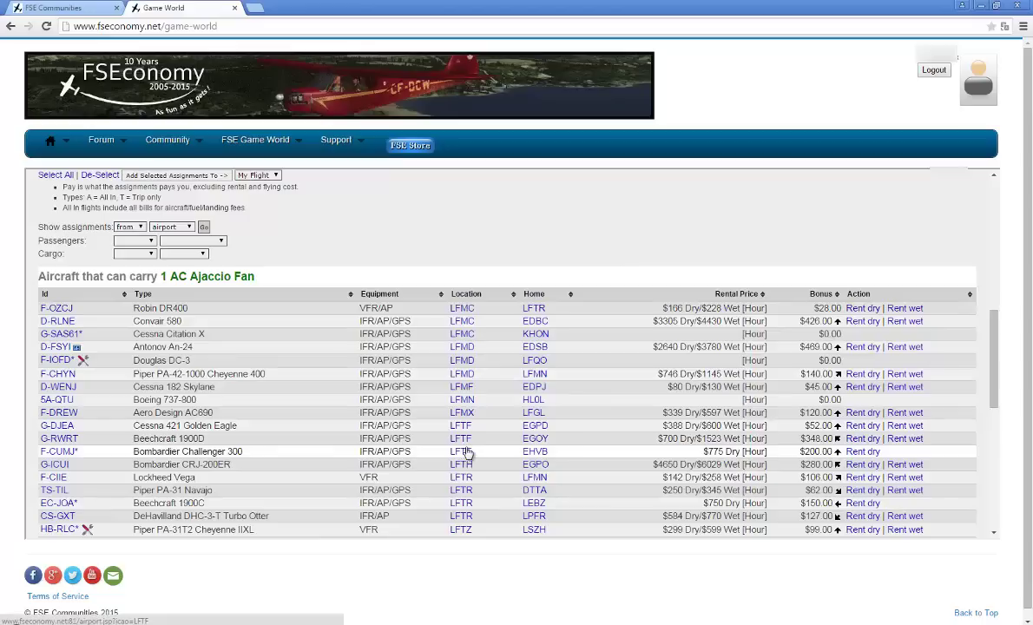
click(538, 443)
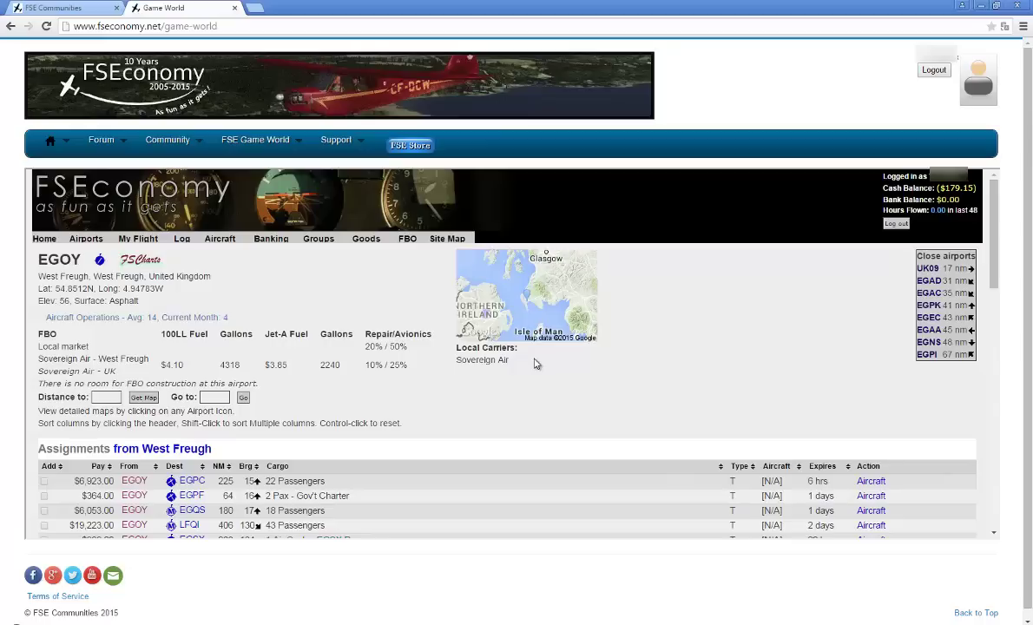
scroll(521, 365, down, 2)
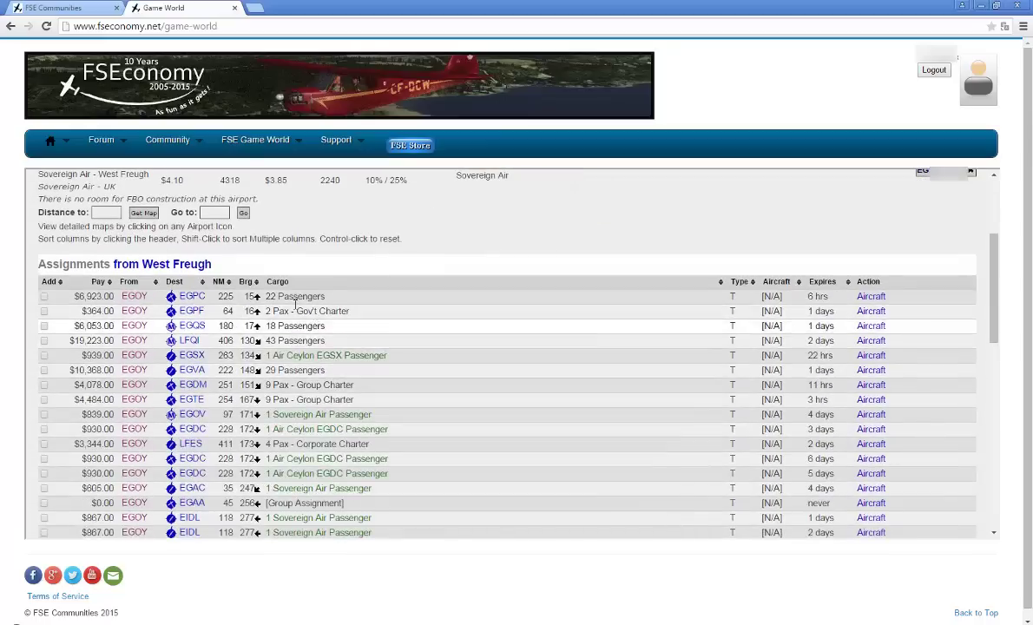
scroll(52, 431, down, 1)
click(9, 26)
scroll(500, 469, down, 5)
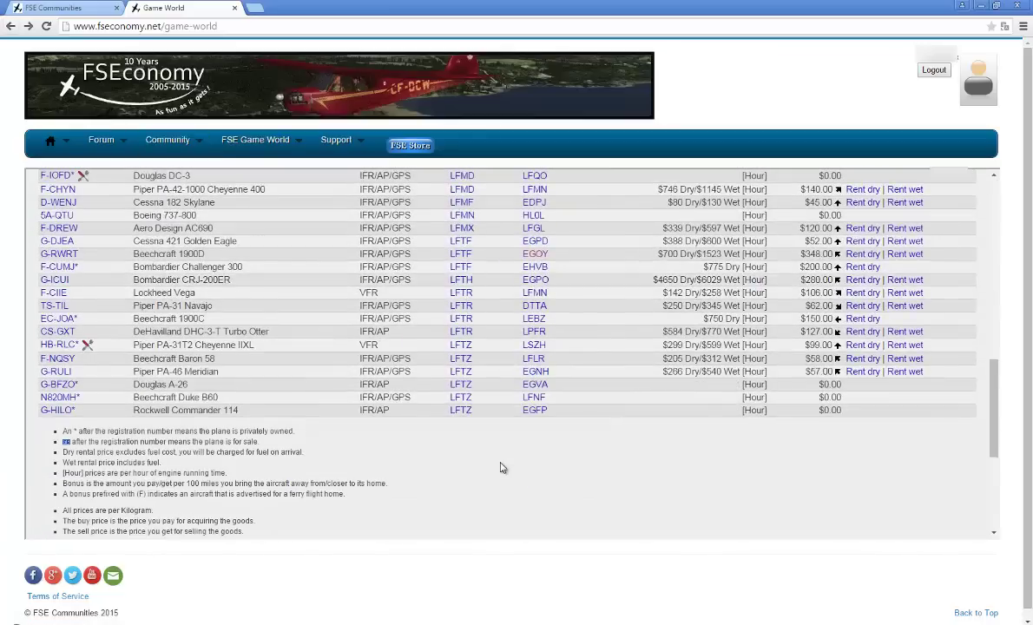
Step: View the page of LFMD, the Douglas DC-3's current location, and return to the list of suitable aircraft
scroll(502, 466, up, 1)
click(466, 302)
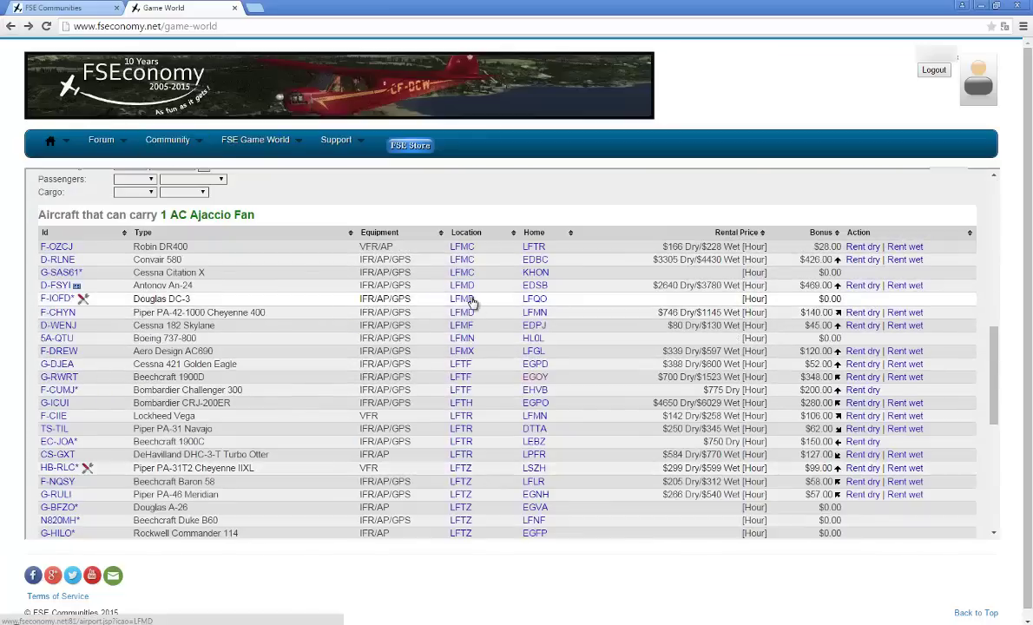
scroll(450, 416, down, 3)
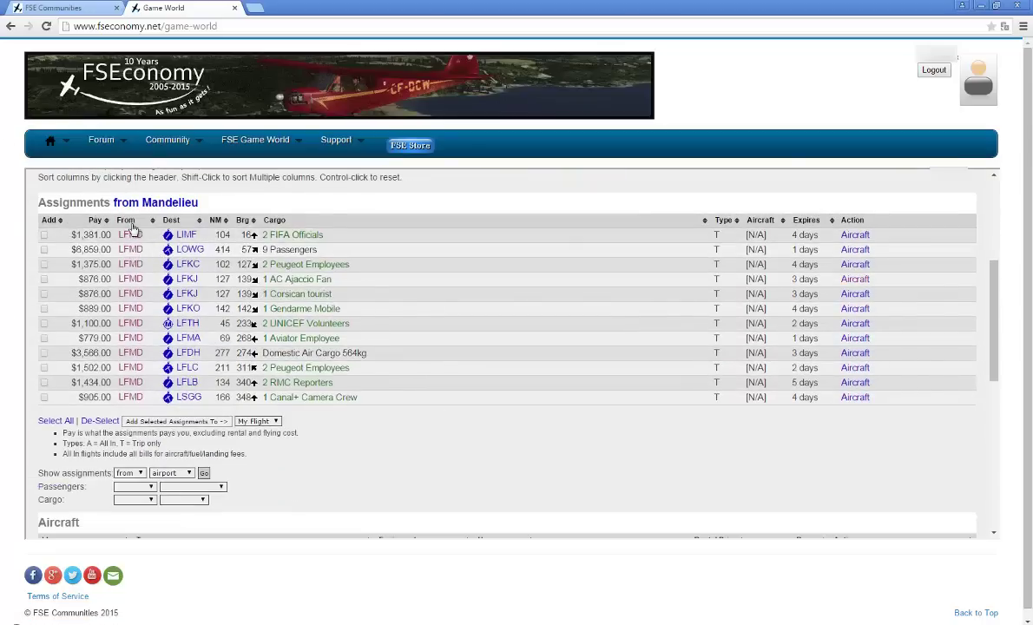
click(137, 423)
scroll(788, 368, down, 2)
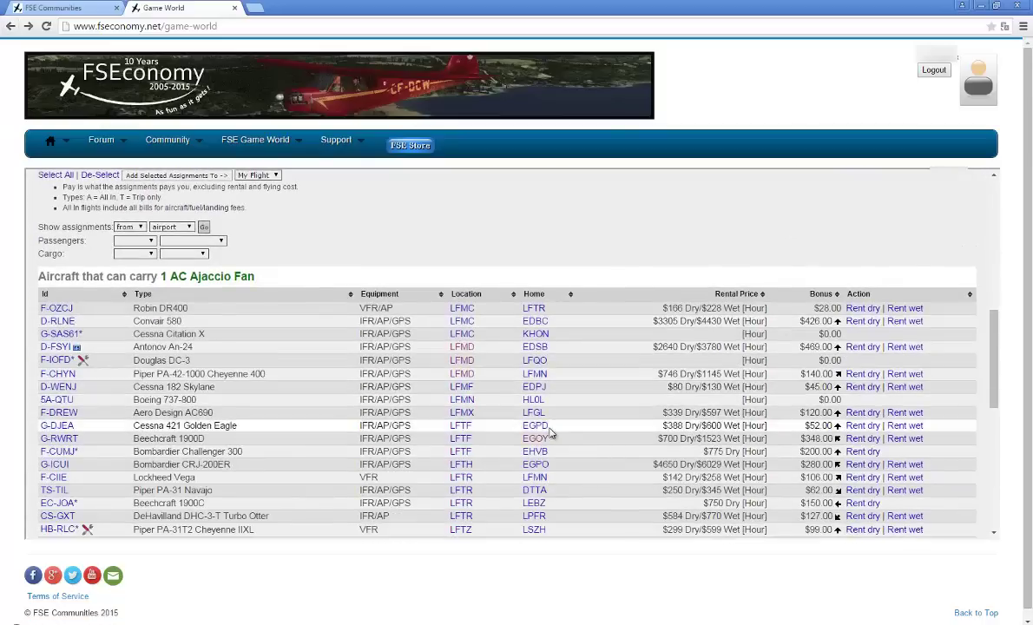
Step: View the page of LFQO, the Douglas DC-3's home airport, and return to the list of suitable aircraft
click(536, 360)
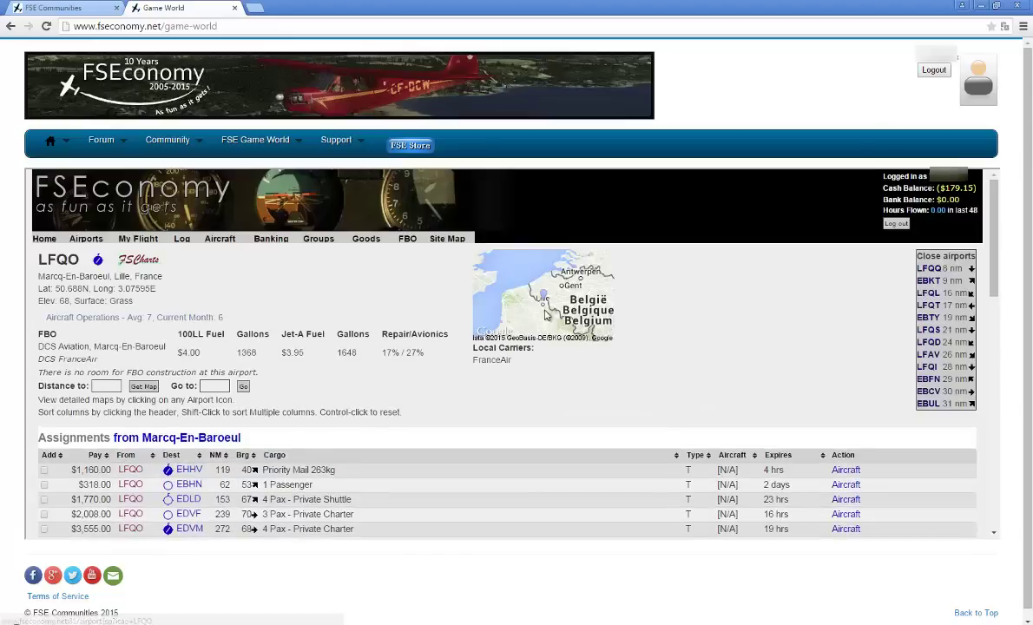
click(10, 27)
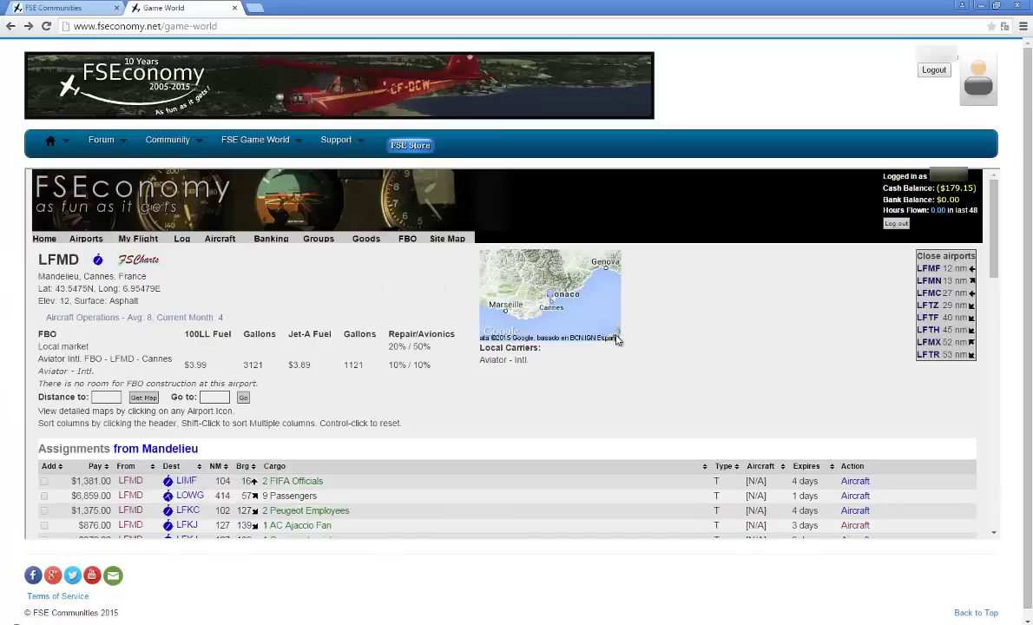
scroll(607, 347, down, 5)
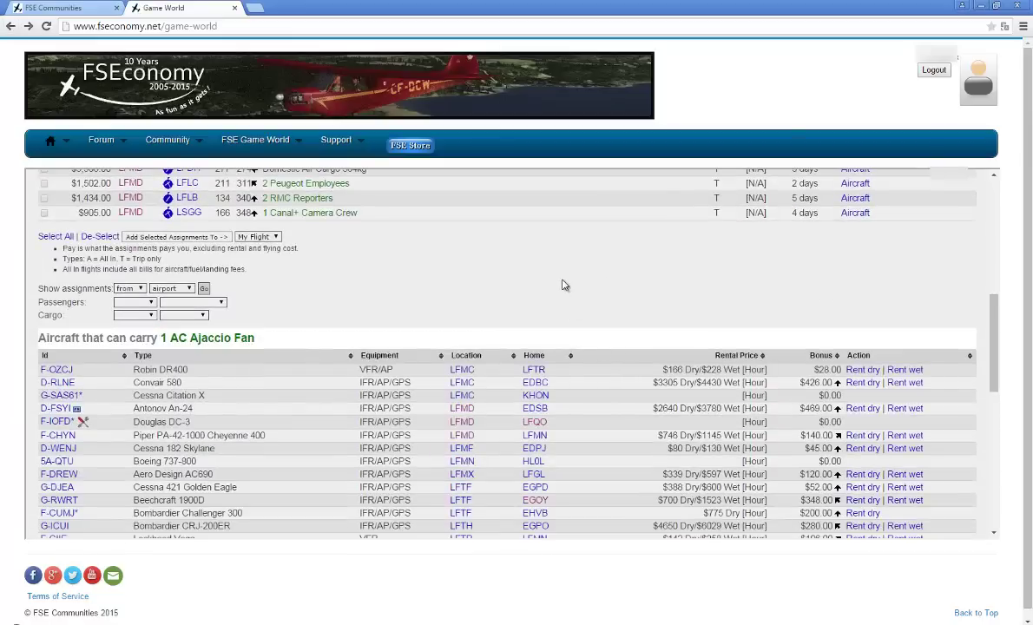
Step: Select the AC Ajaccio Fan, Corsican tourist and Gendarme Mobile assignments from Mandelieu
scroll(489, 351, up, 3)
scroll(489, 353, up, 1)
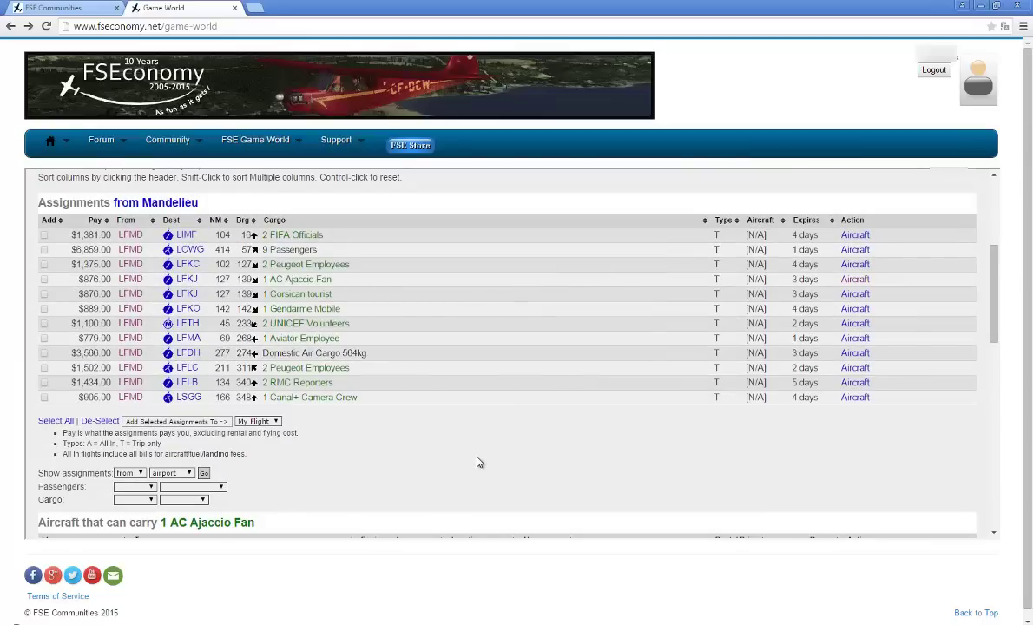
click(44, 279)
click(44, 295)
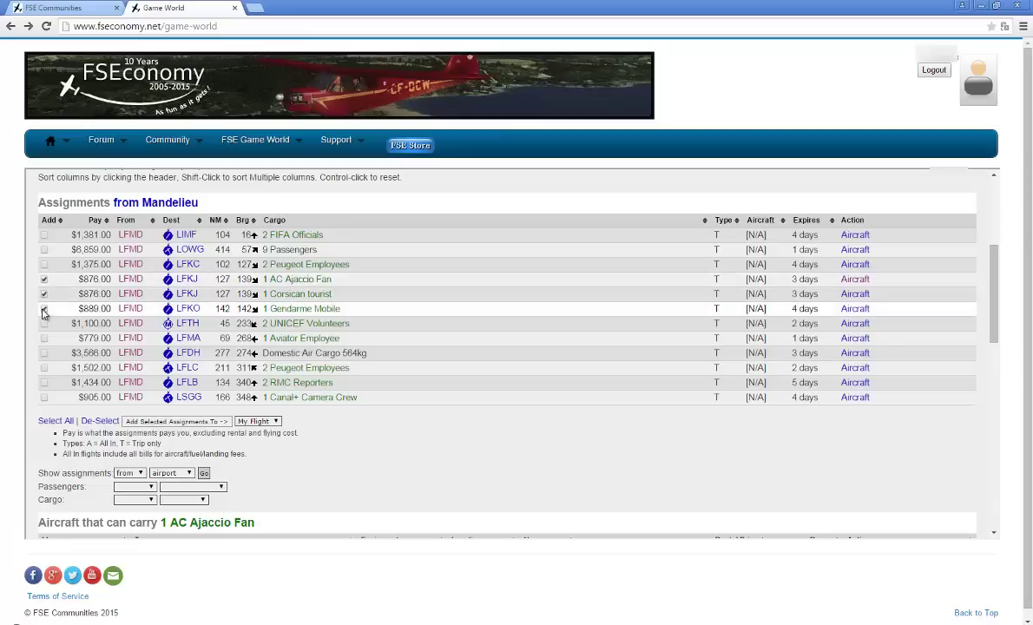
click(44, 309)
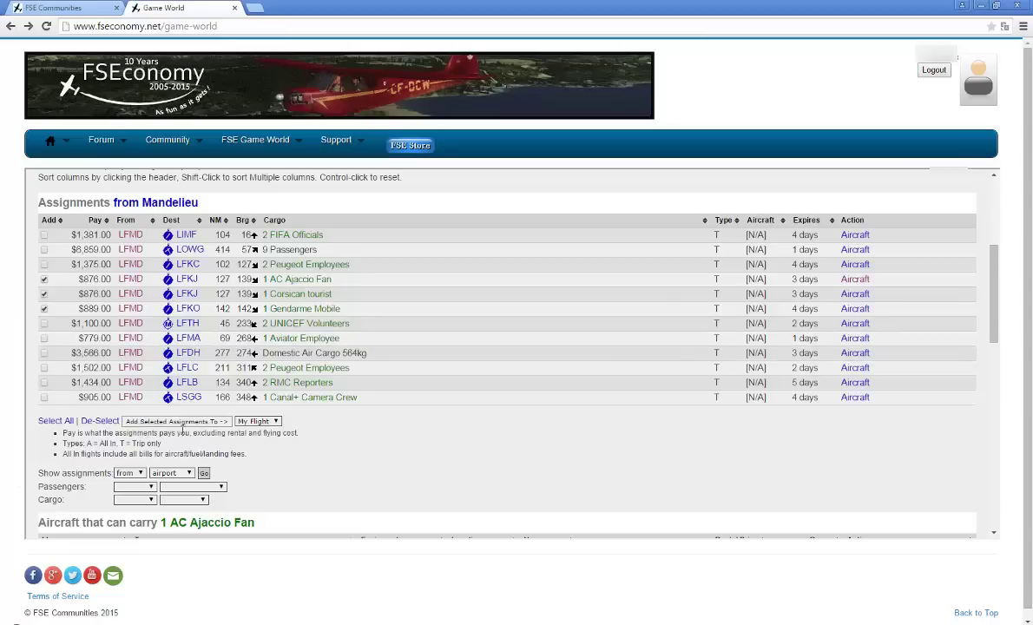
Step: Add the selected assignments to My Flight and rent the Piper PA-46 Meridian G-RULI located at LFTZ
click(181, 429)
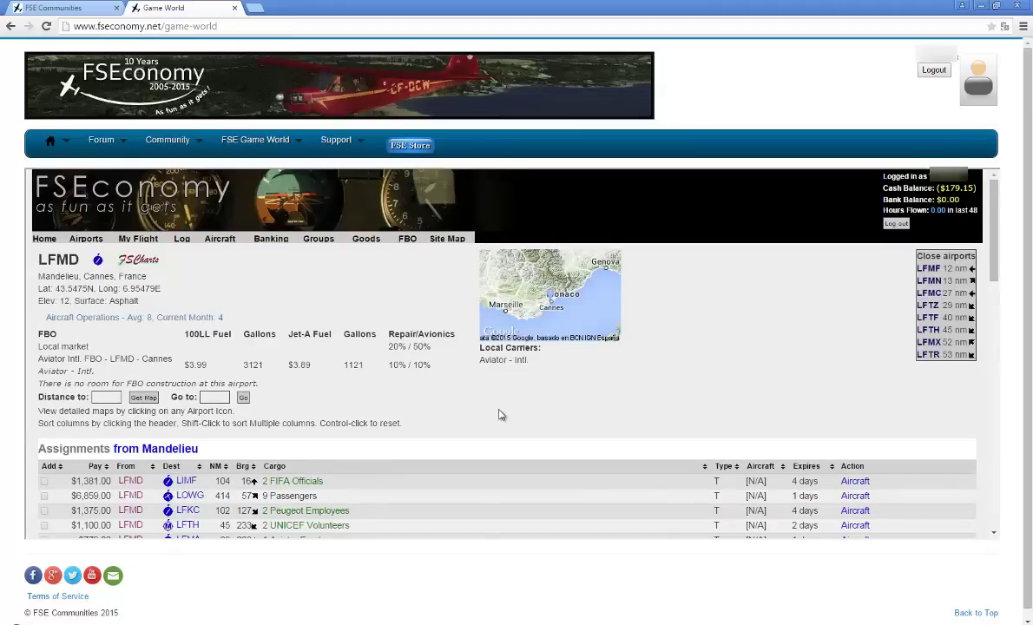
scroll(499, 415, down, 5)
scroll(499, 434, down, 3)
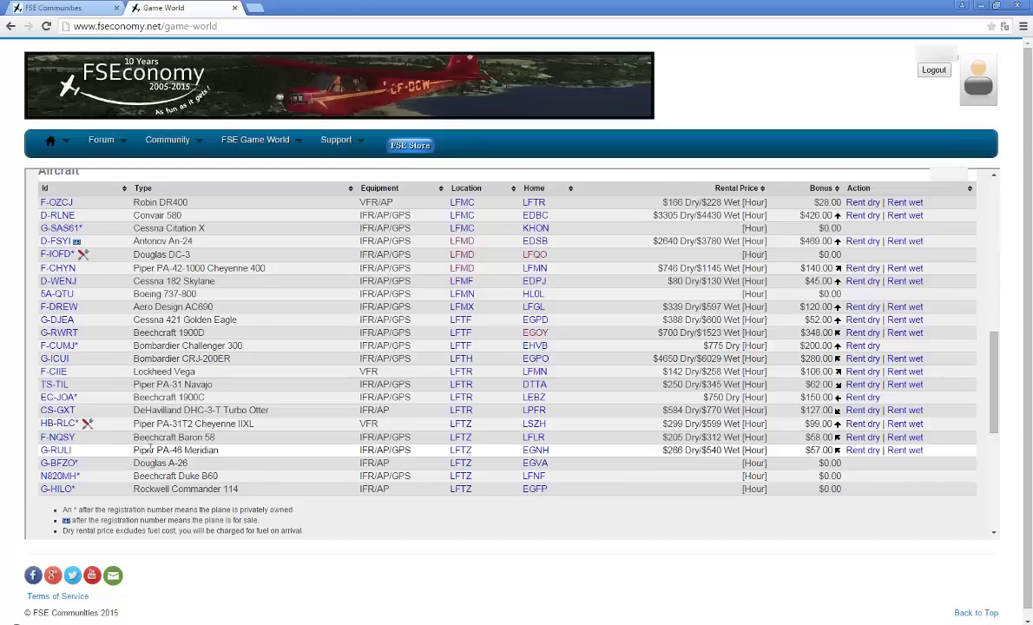
drag(135, 448, 231, 448)
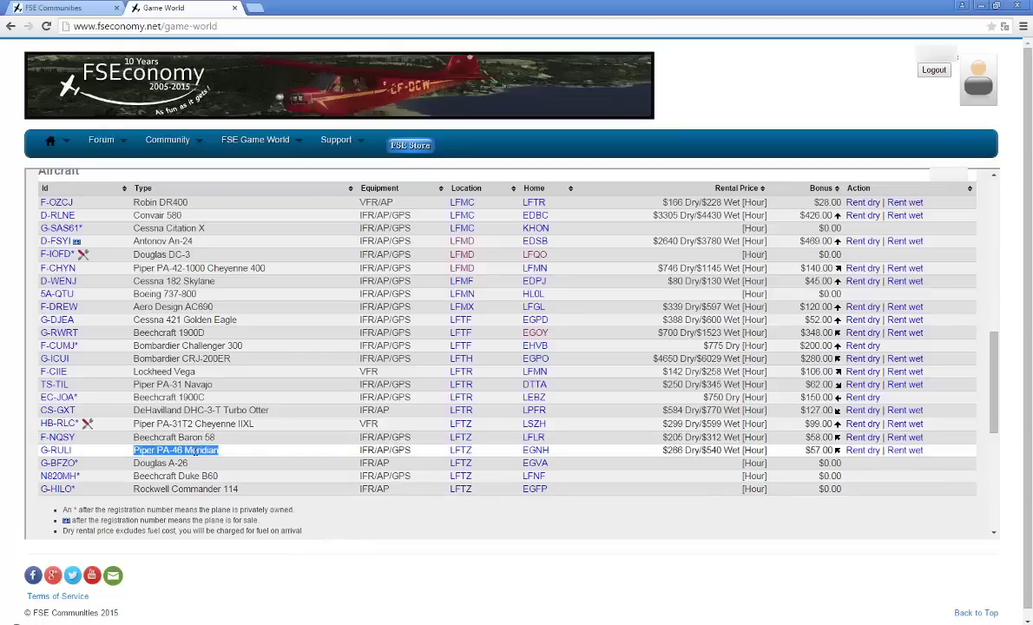
drag(215, 439, 135, 439)
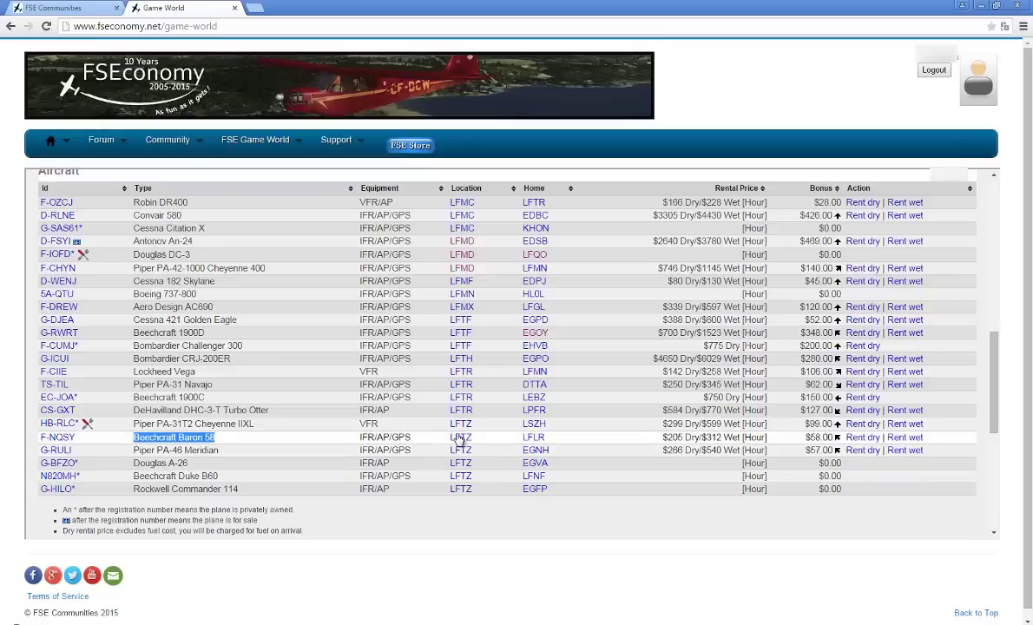
click(330, 537)
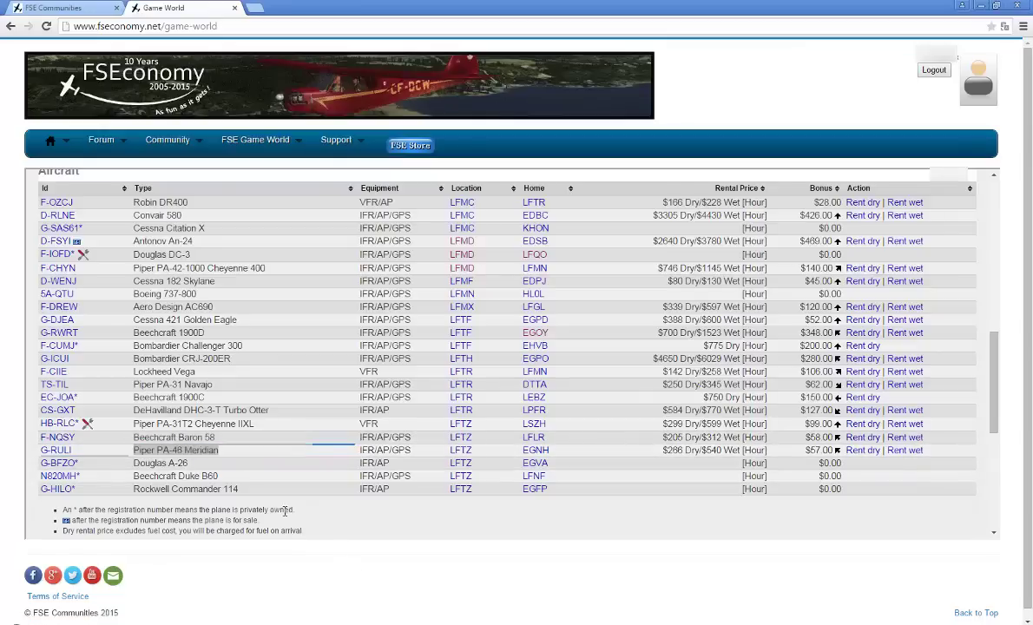
click(871, 450)
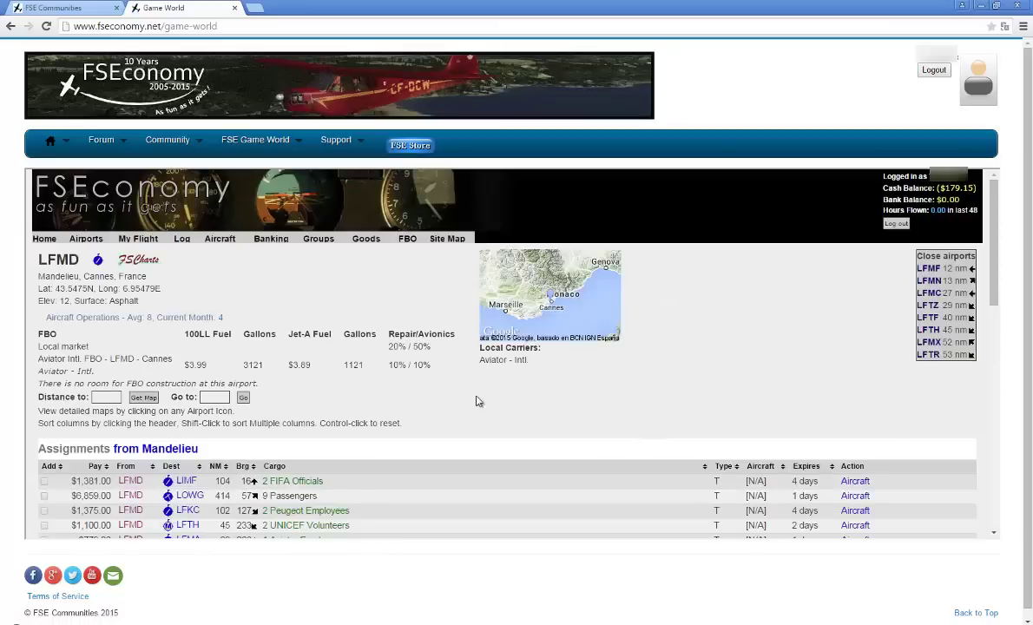
Step: Open the My Flight page and review the pay of the loaded assignments and the details of the rented aircraft
click(139, 239)
scroll(491, 340, down, 1)
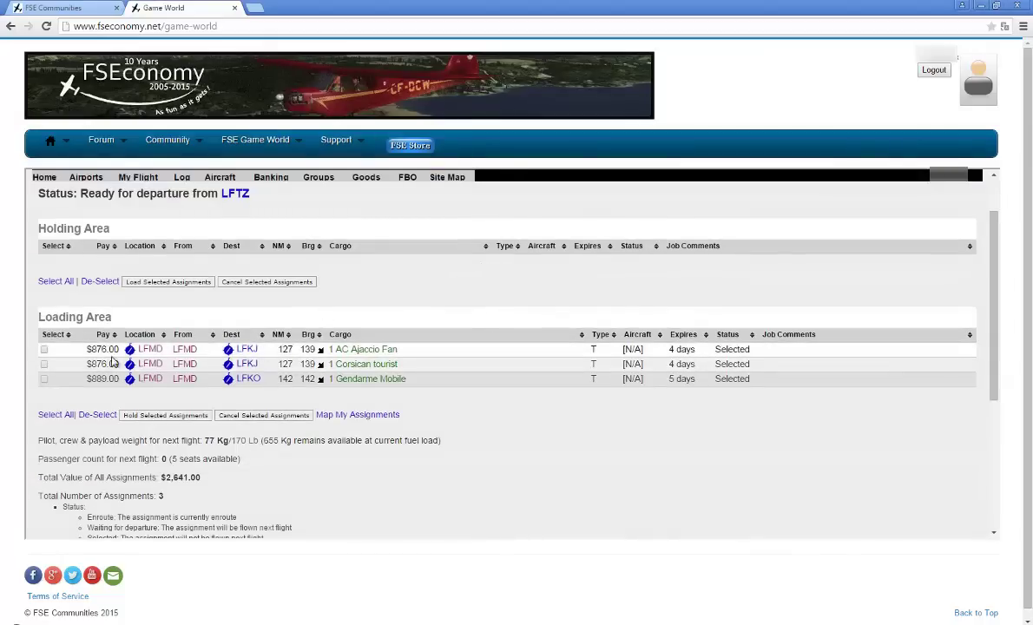
drag(91, 349, 108, 356)
click(560, 533)
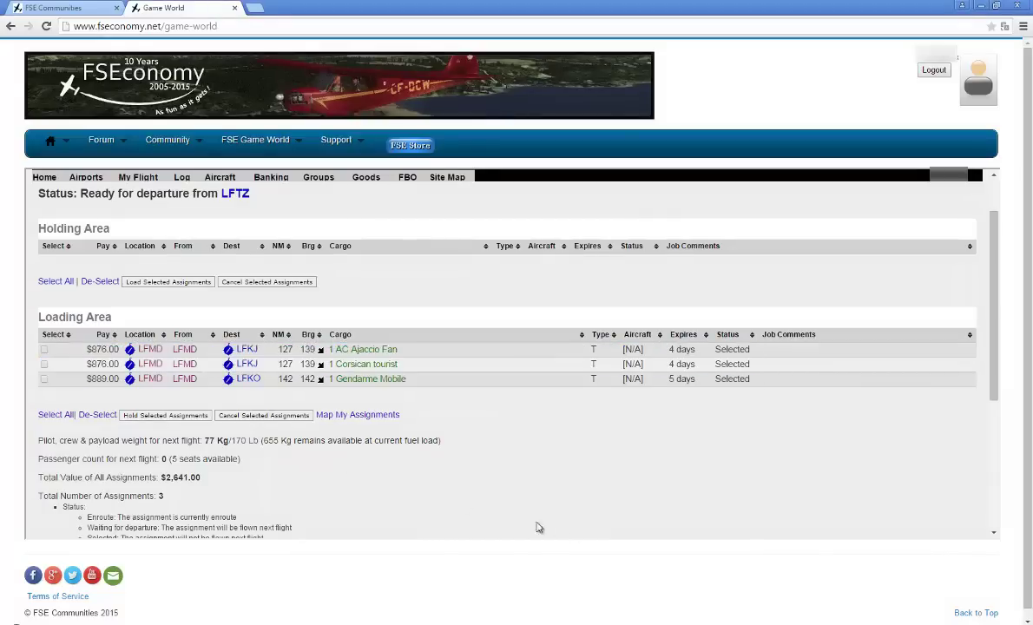
scroll(426, 465, down, 3)
drag(100, 363, 488, 396)
click(582, 398)
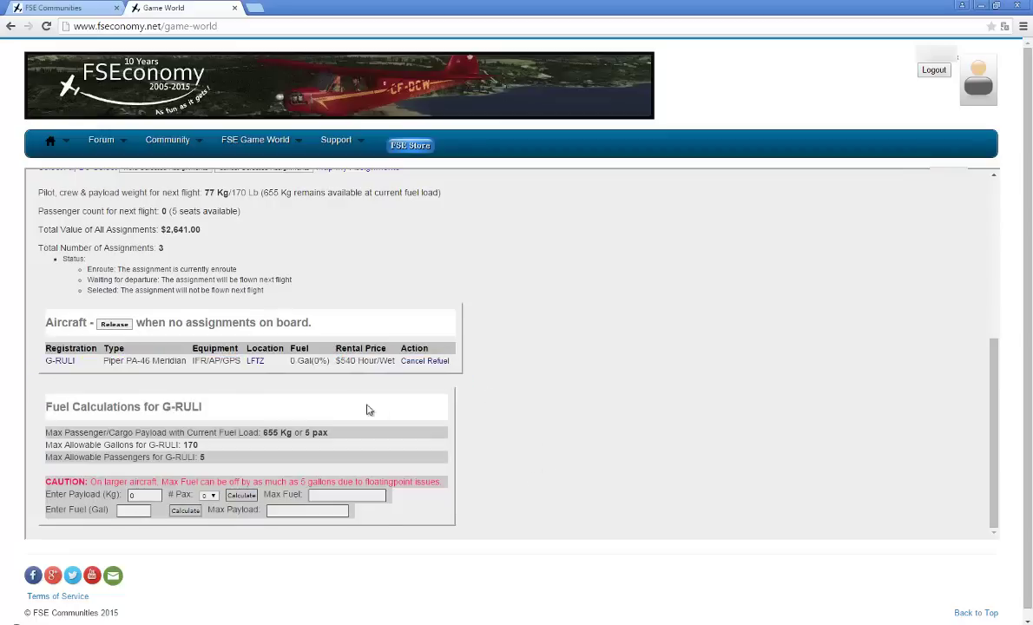
Step: Calculate the maximum fuel for G-RULI with 5 passengers and a payload of 0 kg
scroll(337, 391, down, 1)
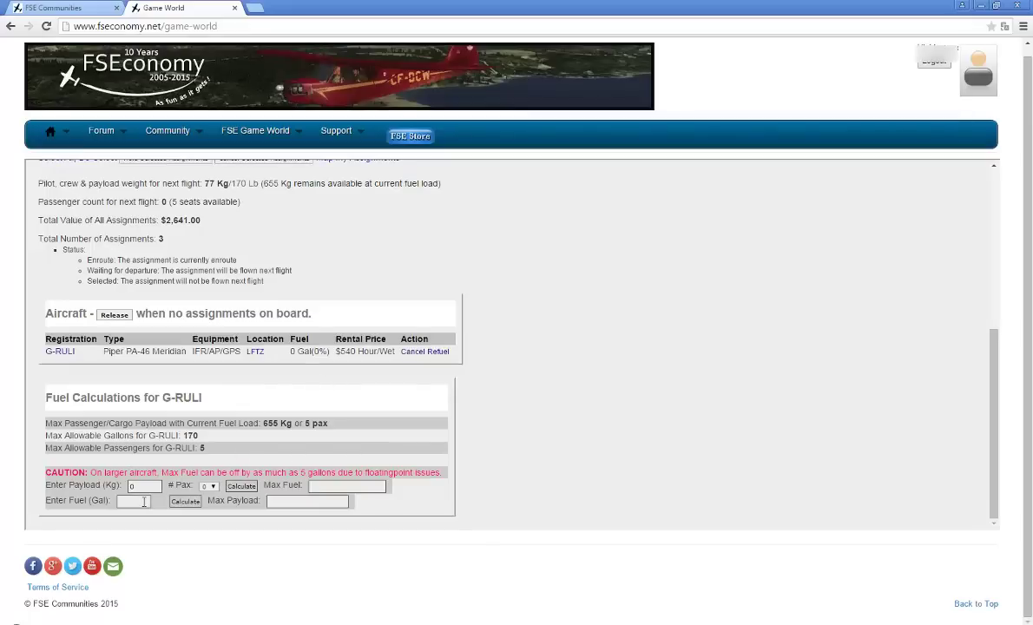
click(217, 490)
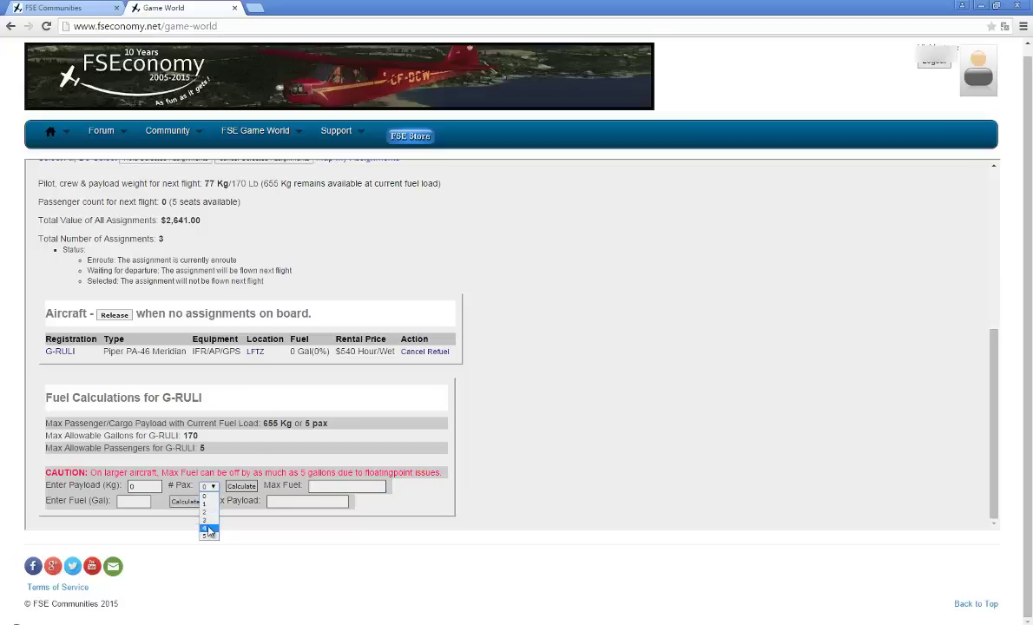
click(207, 536)
click(241, 487)
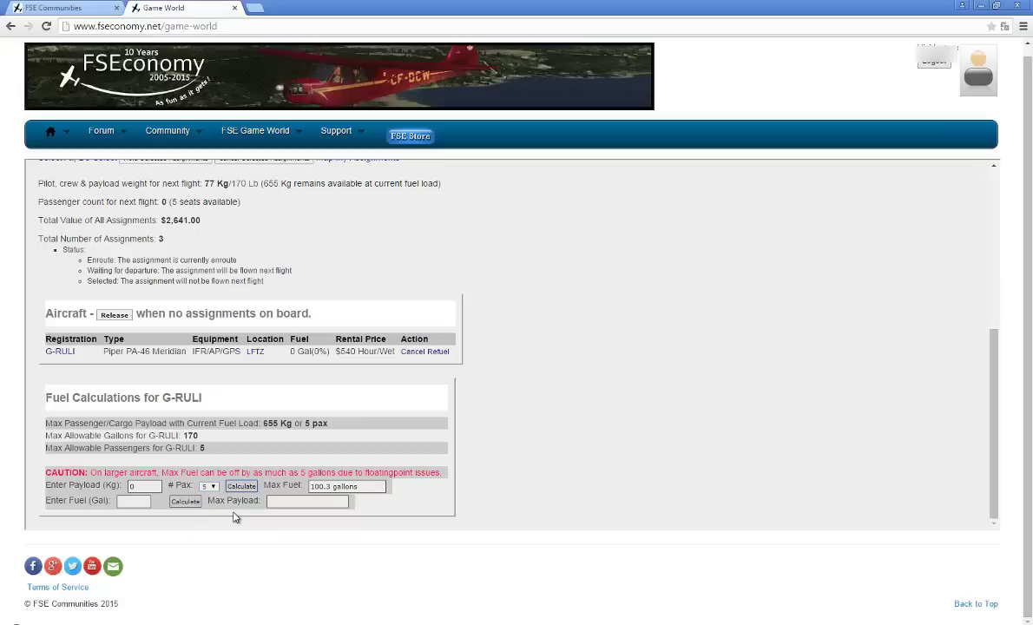
Step: Refuel G-RULI to 85 gallons with fuel bought from Saint Tropez Aero Club
click(434, 352)
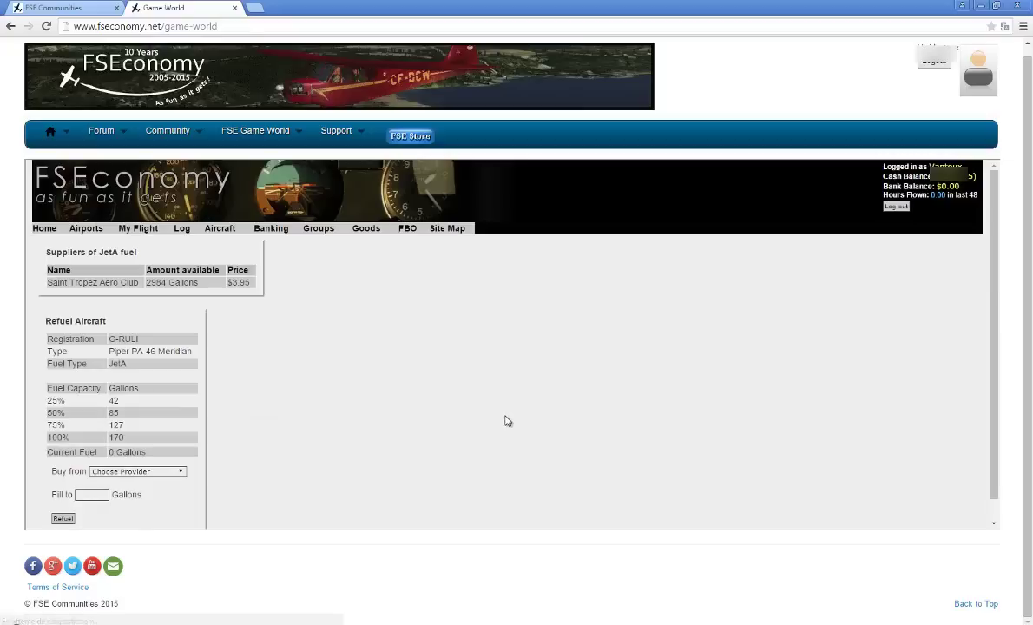
scroll(260, 383, down, 1)
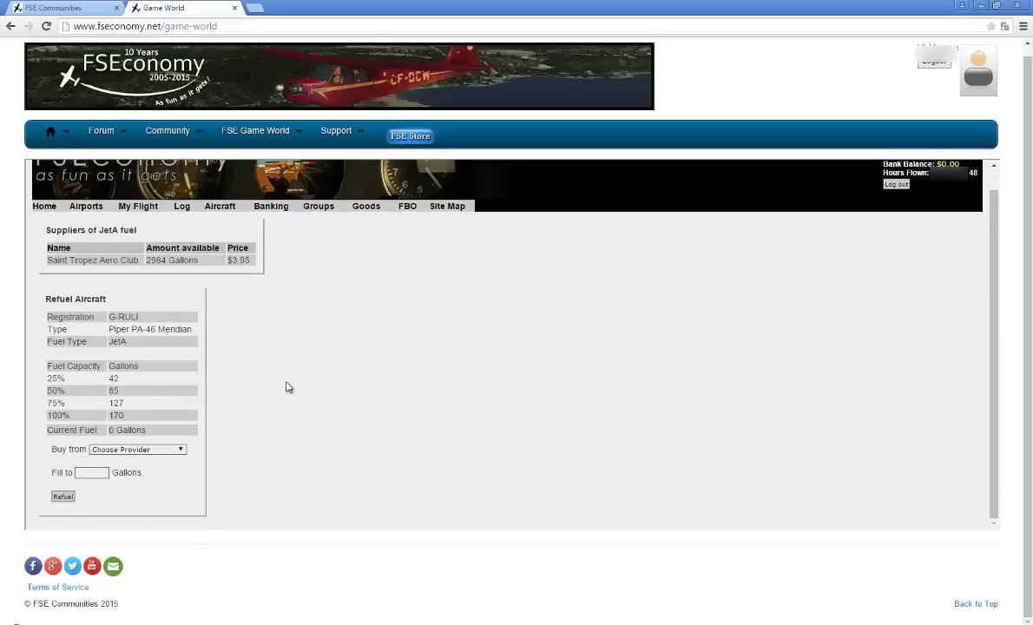
click(166, 452)
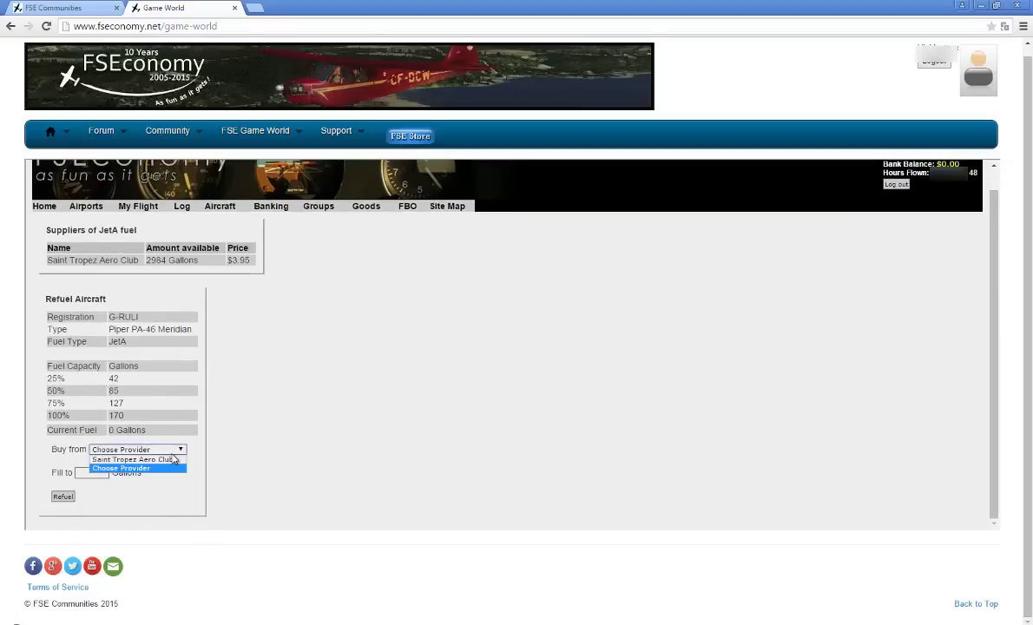
click(163, 459)
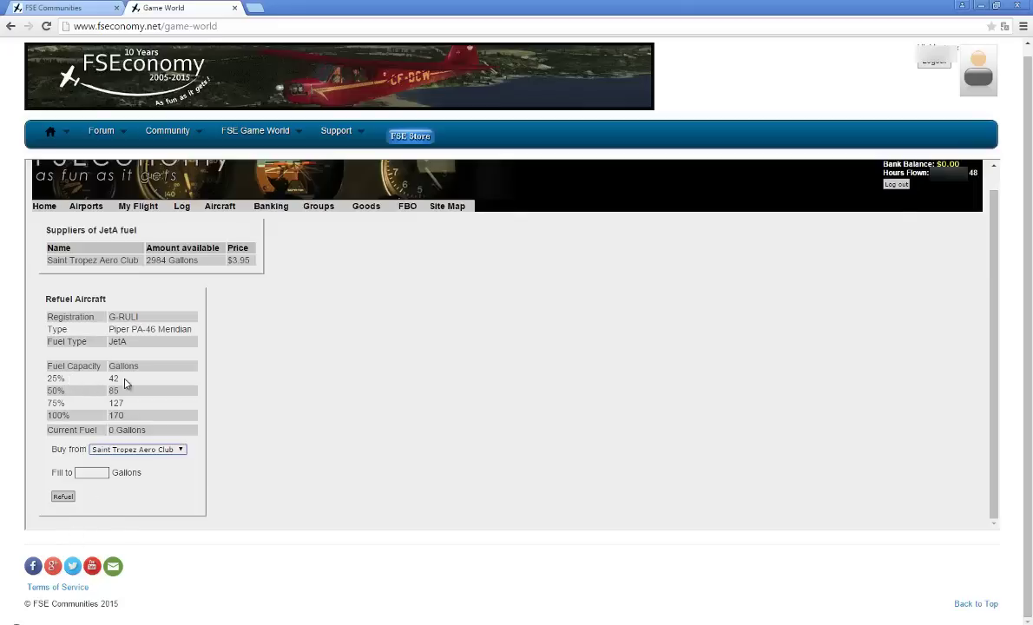
click(92, 473)
text(85)
click(61, 496)
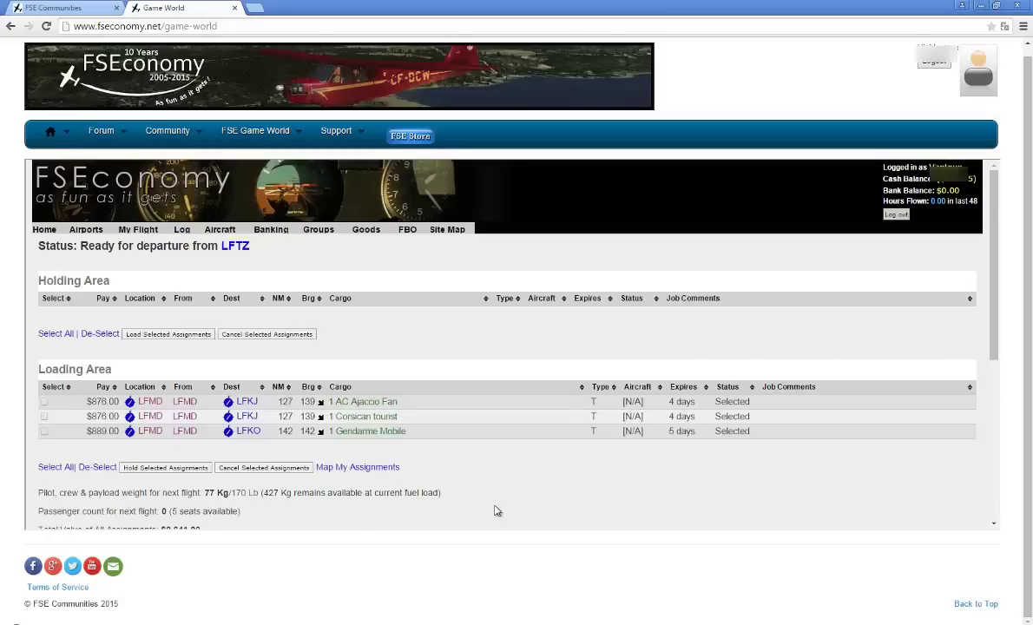
Step: Check the fuel level, rental price and fuel calculations of G-RULI on the My Flight page
scroll(493, 510, down, 3)
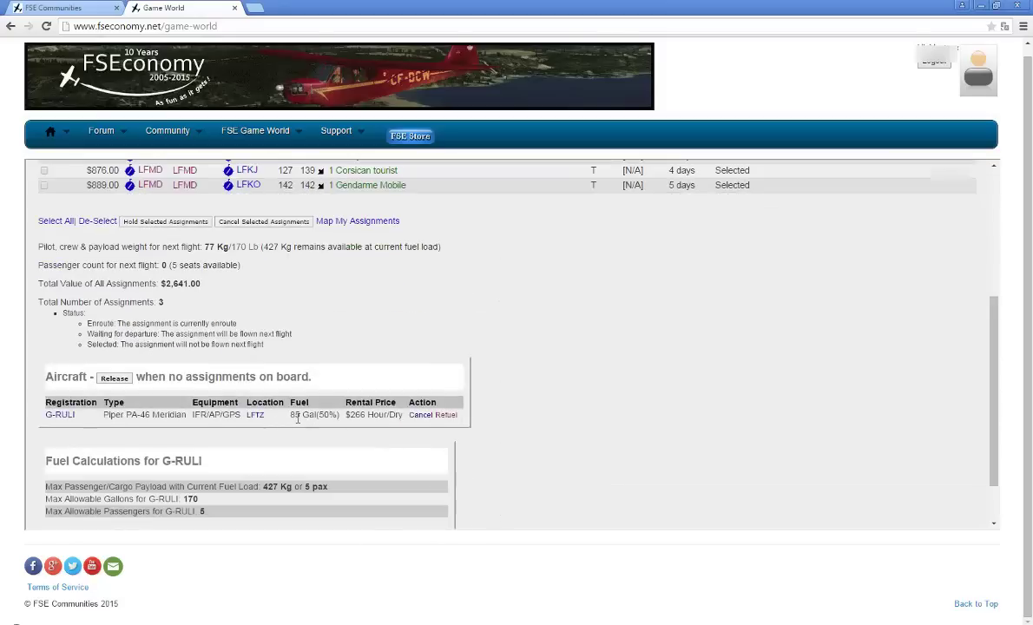
drag(295, 417, 356, 417)
click(353, 430)
click(579, 488)
scroll(573, 489, down, 1)
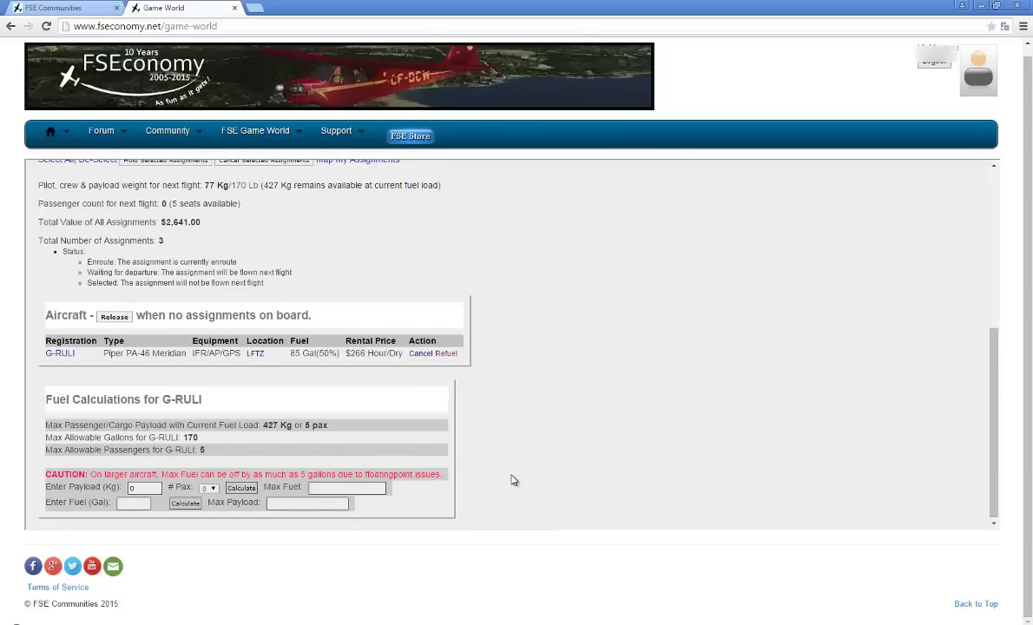
Step: Review the total assignment value, number of assignments, available seats and the assignments' expiry in the flight overview
scroll(513, 480, up, 2)
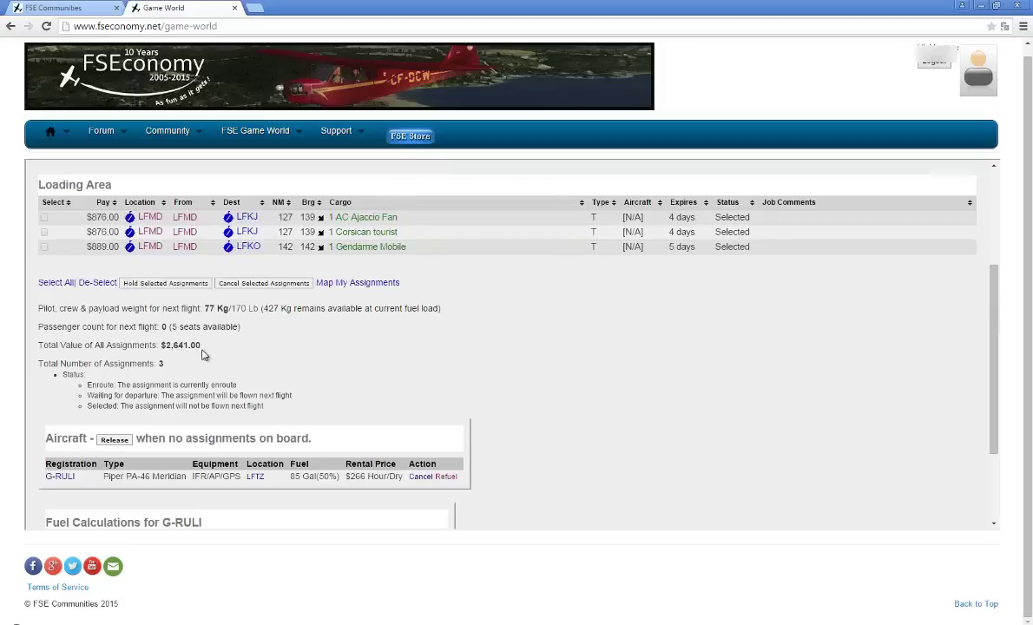
double_click(183, 345)
click(187, 371)
double_click(161, 364)
click(347, 394)
drag(235, 326, 171, 327)
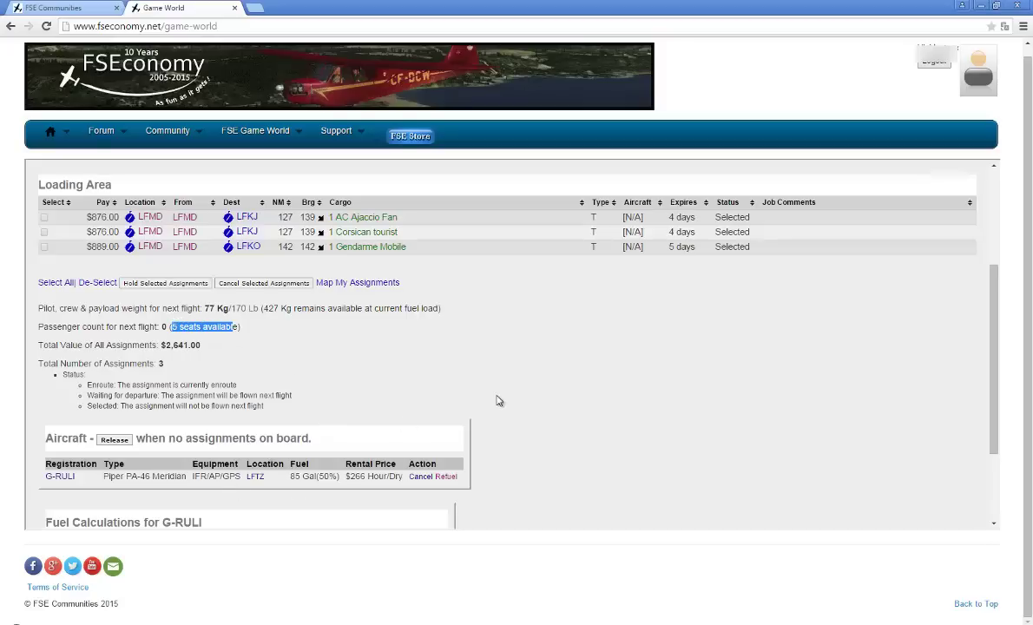
scroll(504, 371, up, 3)
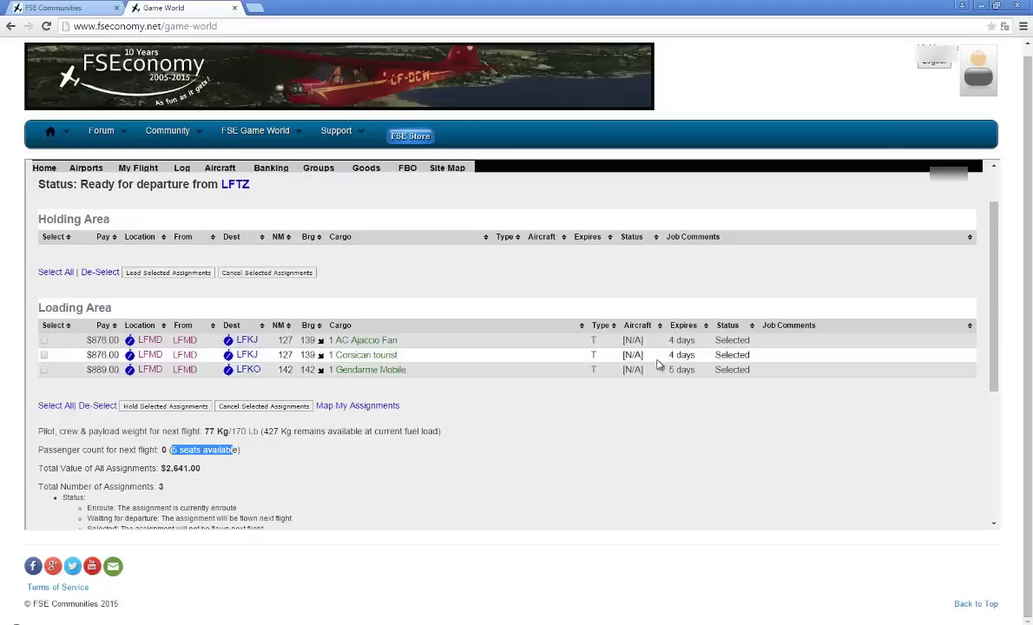
drag(629, 321, 695, 373)
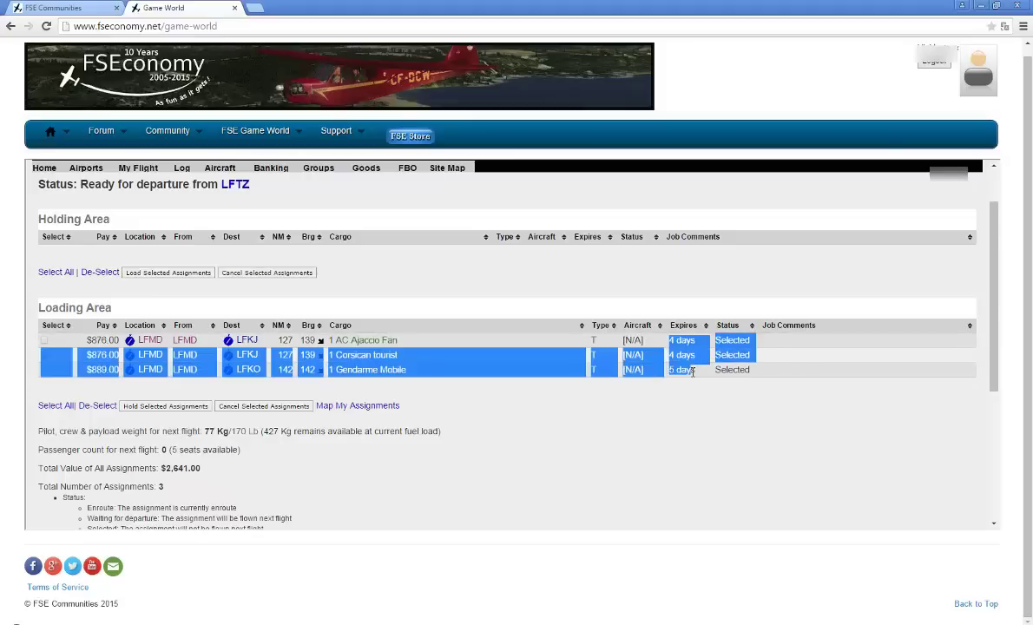
click(716, 415)
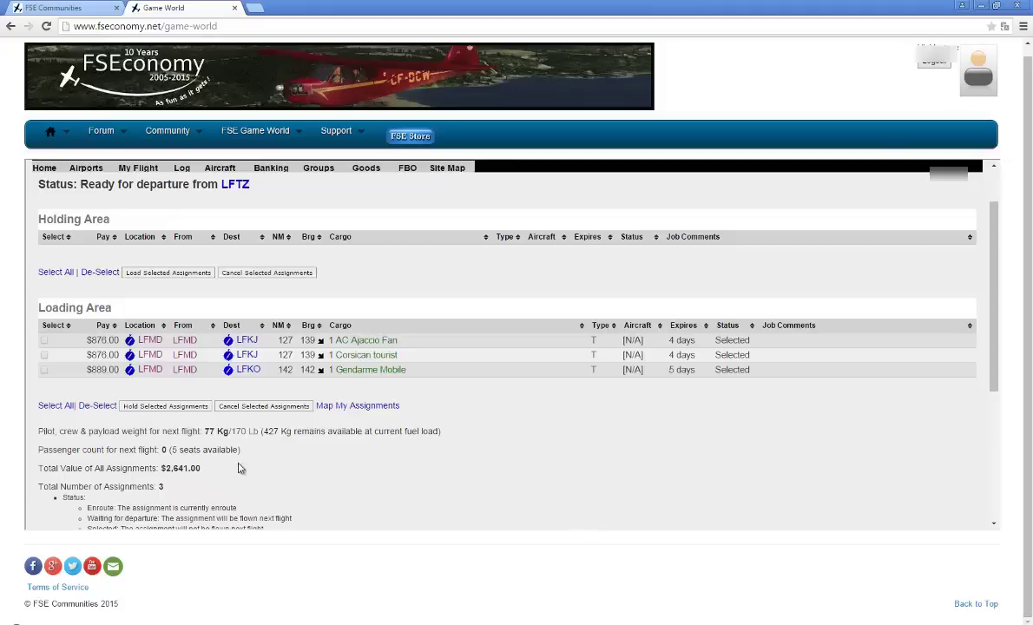
Step: Move the AC Ajaccio Fan, Corsican tourist and Gendarme Mobile assignments from the Loading Area to the Holding Area
click(44, 339)
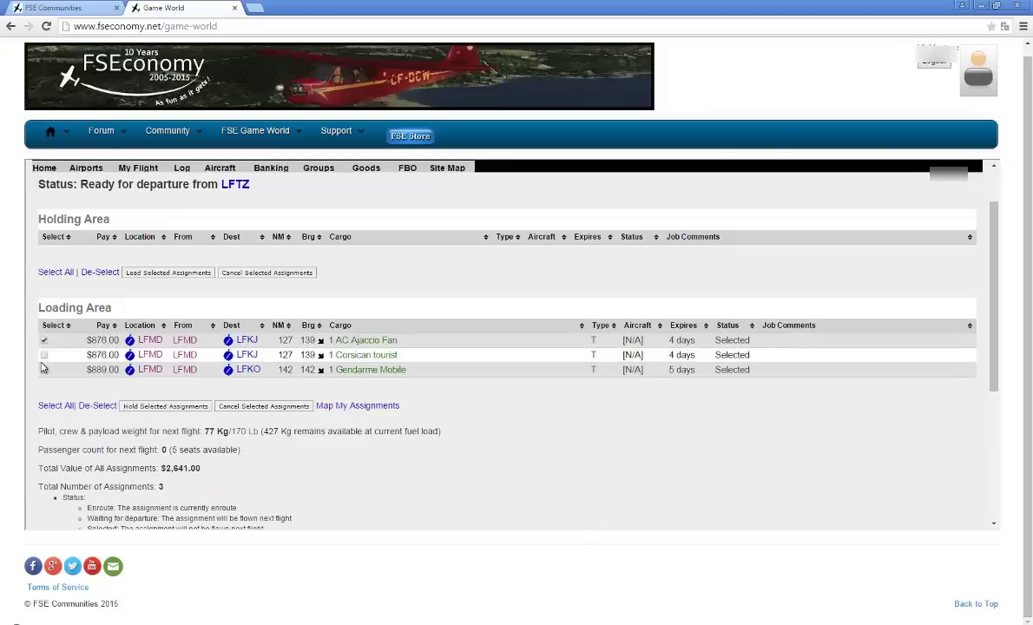
click(43, 355)
click(44, 370)
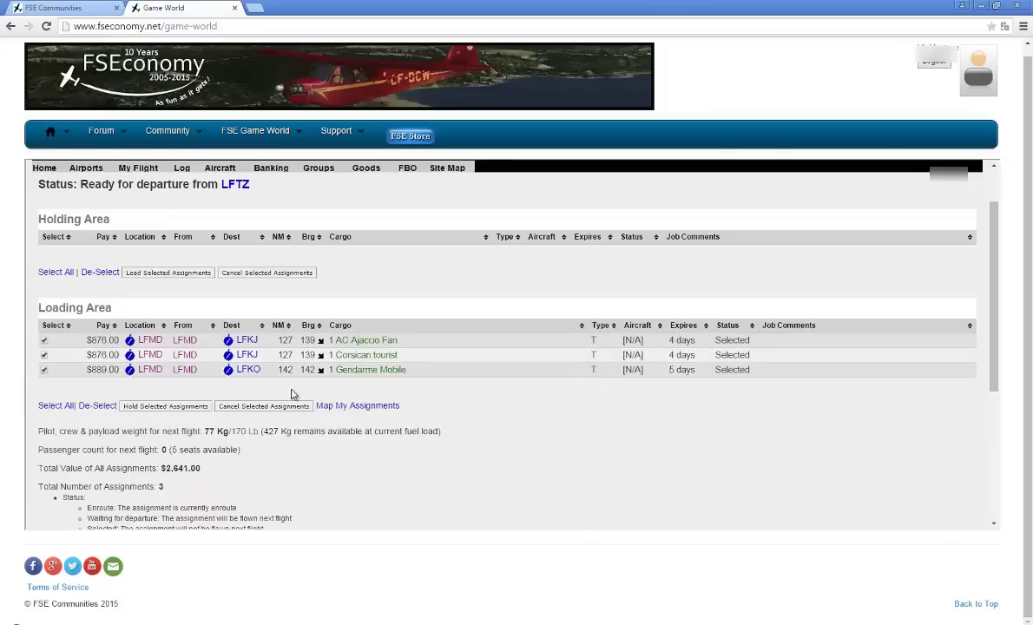
click(146, 408)
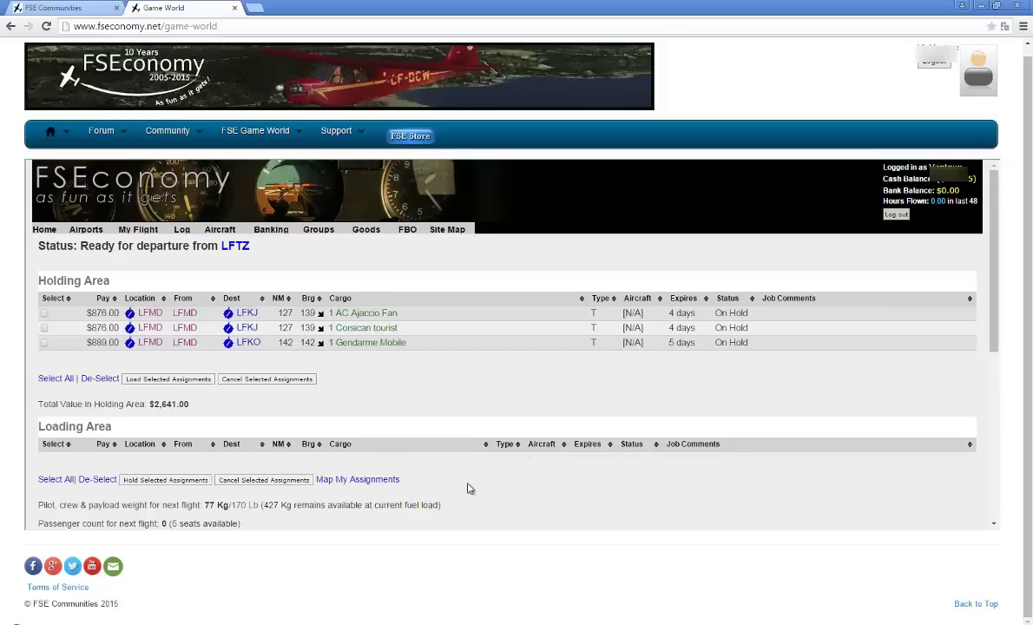
scroll(468, 487, down, 4)
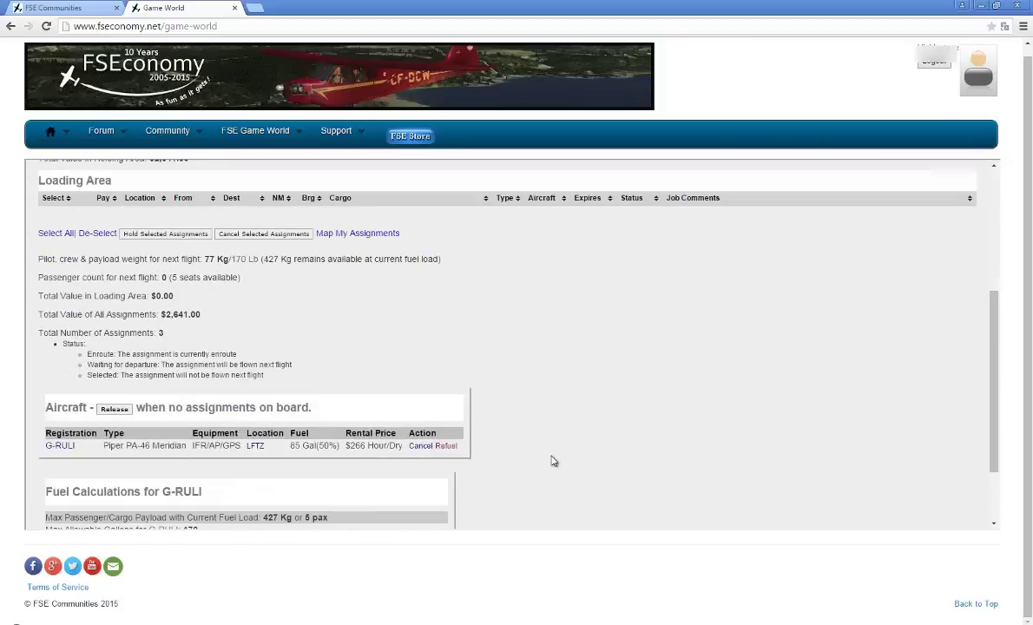
scroll(554, 461, down, 2)
scroll(554, 461, up, 6)
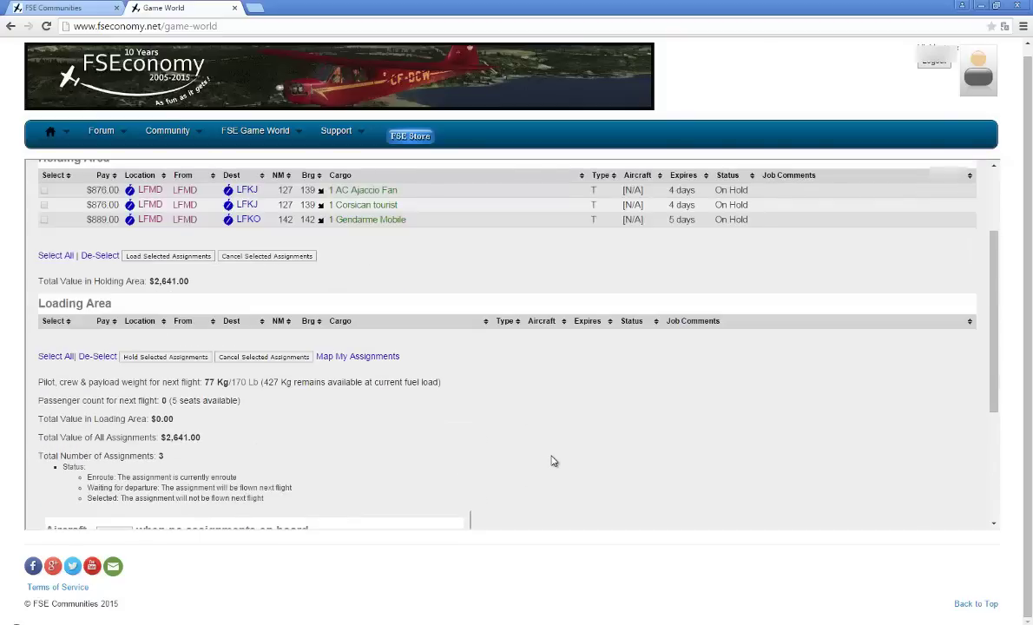
scroll(554, 461, up, 2)
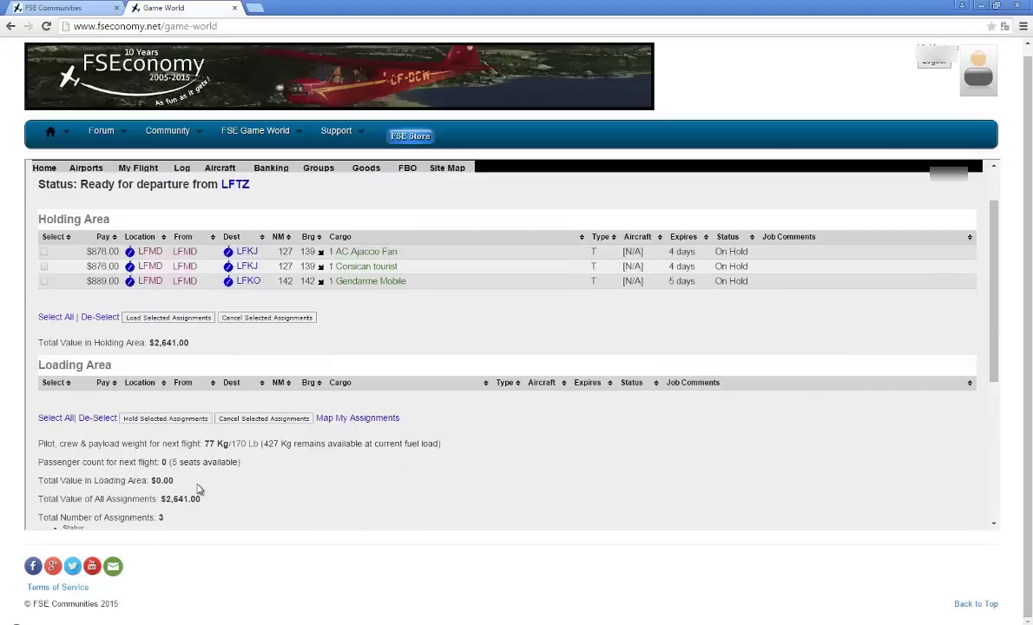